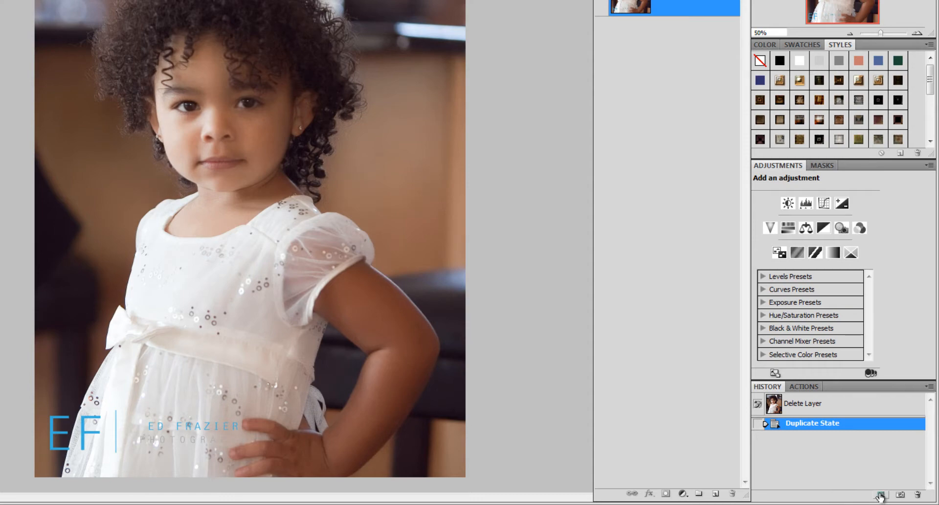
Step: Create a new document from the current history state and close the "Delete Layer" document without saving
click(880, 496)
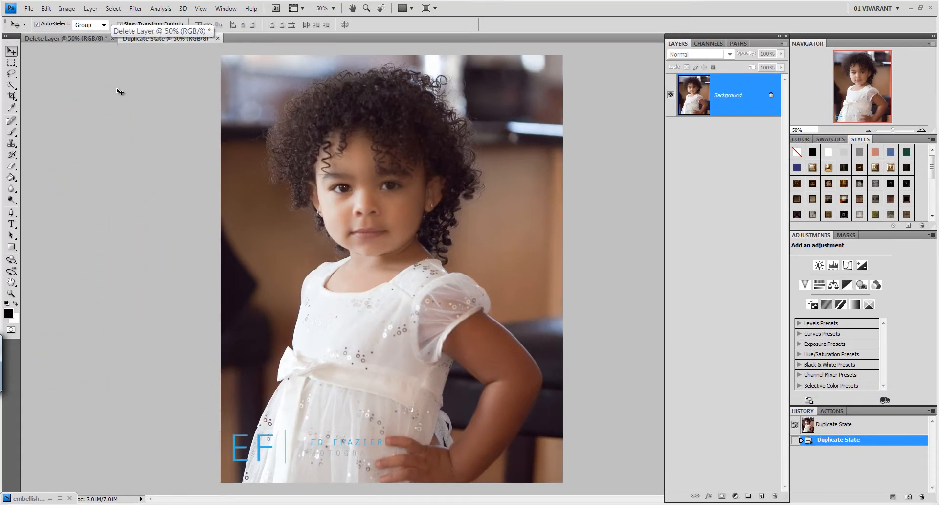
drag(98, 37, 100, 85)
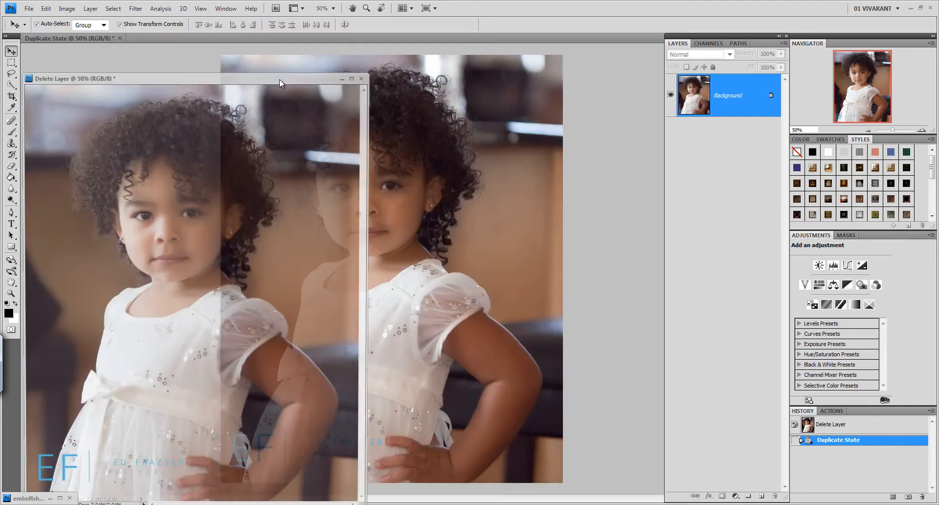
click(364, 76)
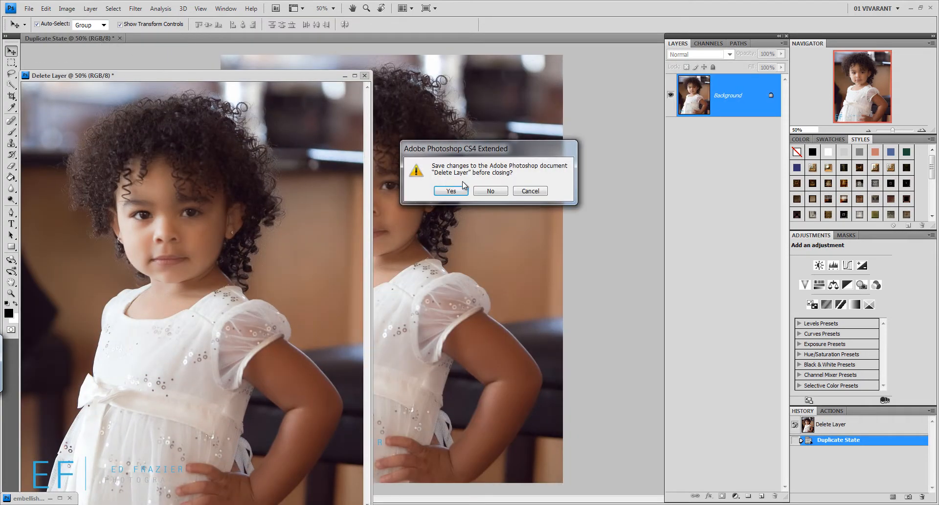
click(490, 191)
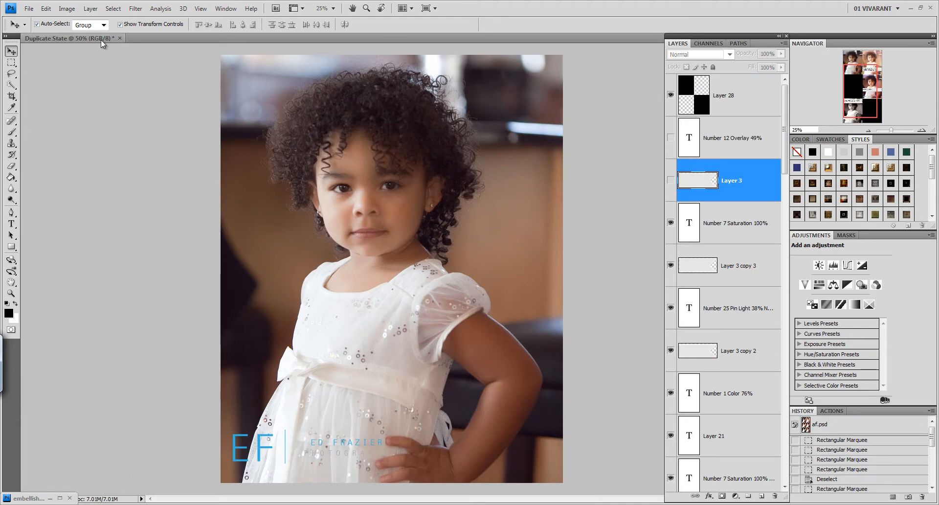
Step: Place the texture 00vjs-depthandwarmth-20.jpg over the portrait and rotate it 90° clockwise
click(29, 9)
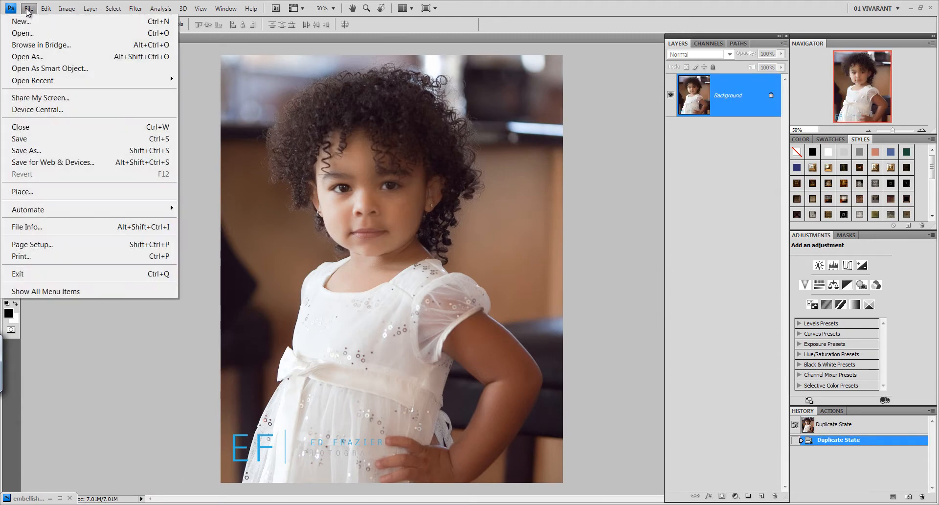
click(54, 193)
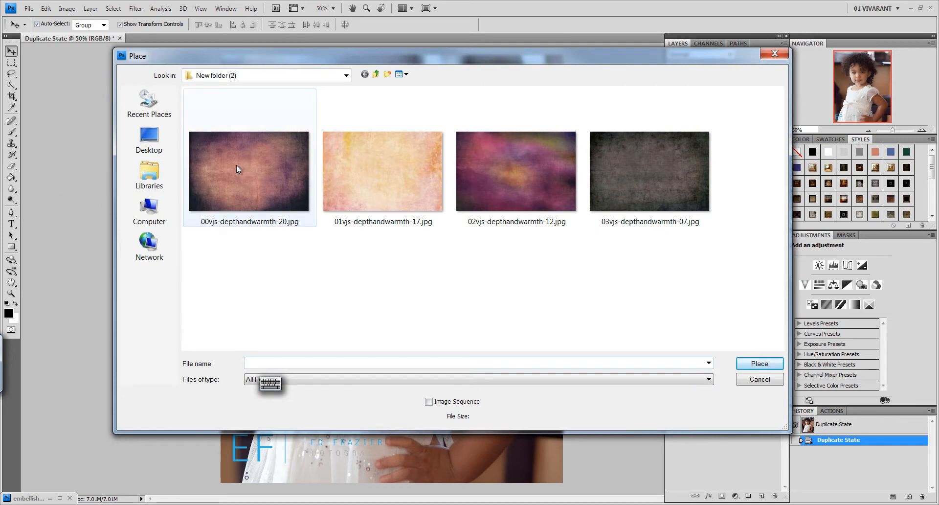
click(236, 165)
click(754, 364)
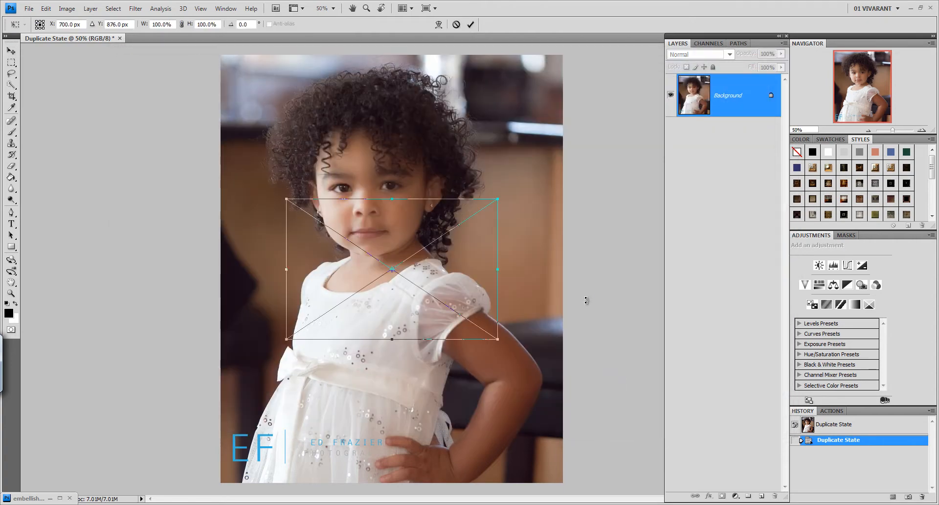
click(46, 9)
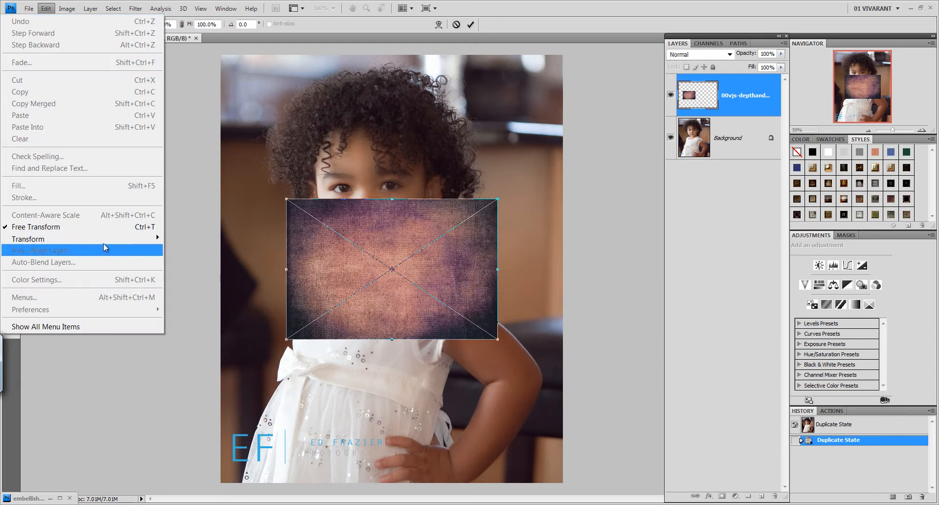
mouse_move(99, 238)
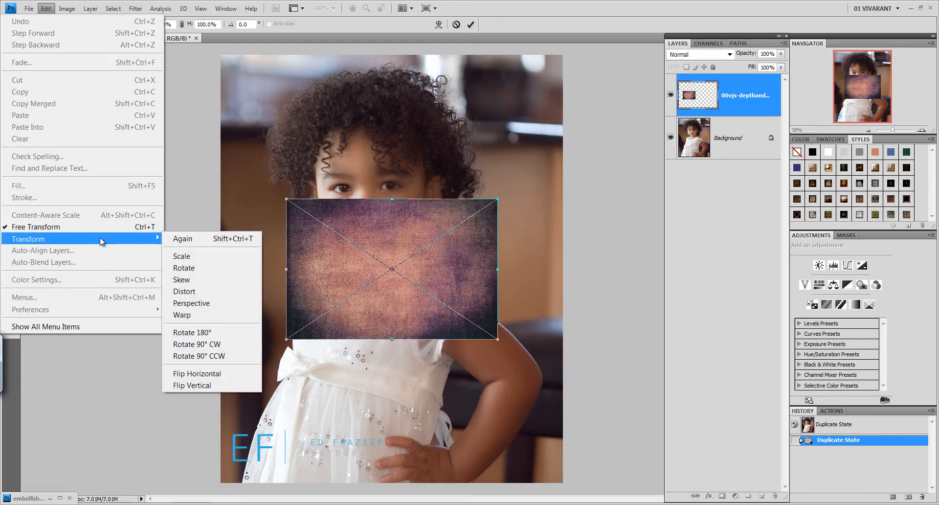
click(227, 343)
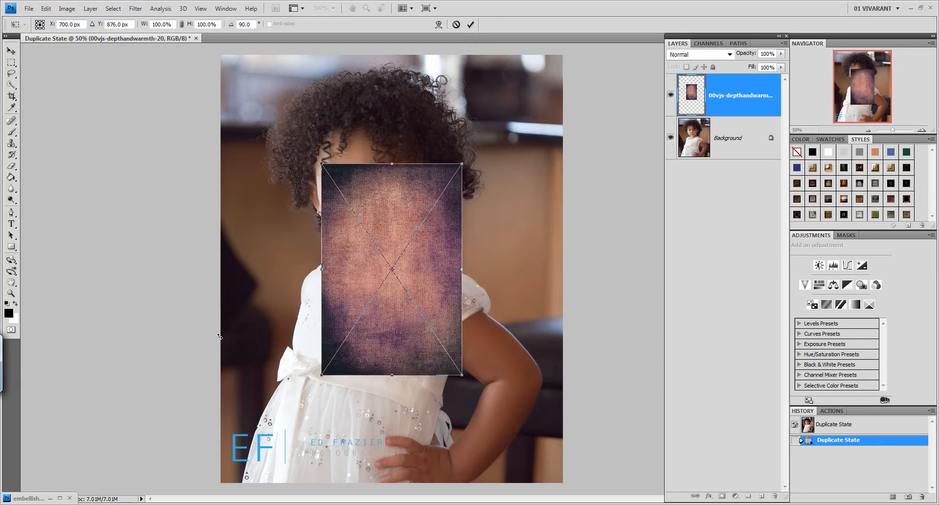
Step: Scale the placed texture to about 204% by 244% so it covers the whole portrait and commit the placement
drag(465, 166, 570, 74)
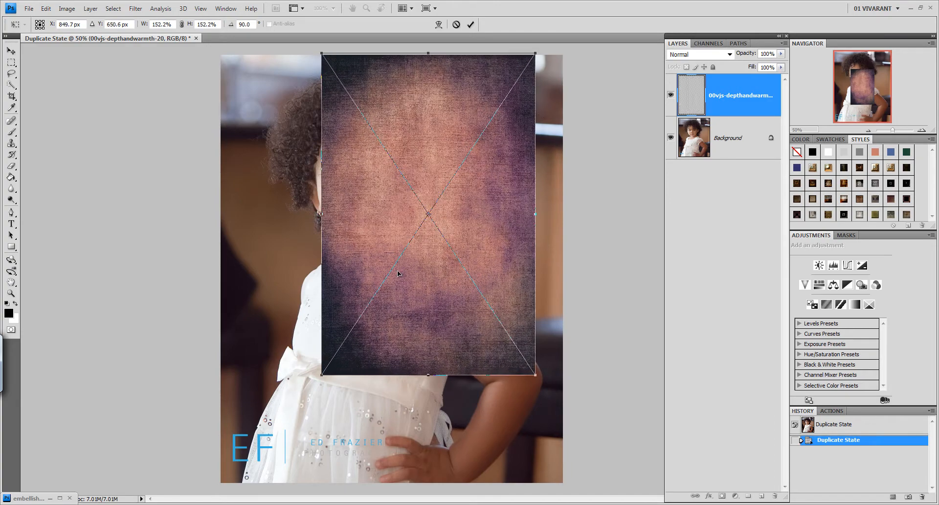
drag(325, 373, 233, 478)
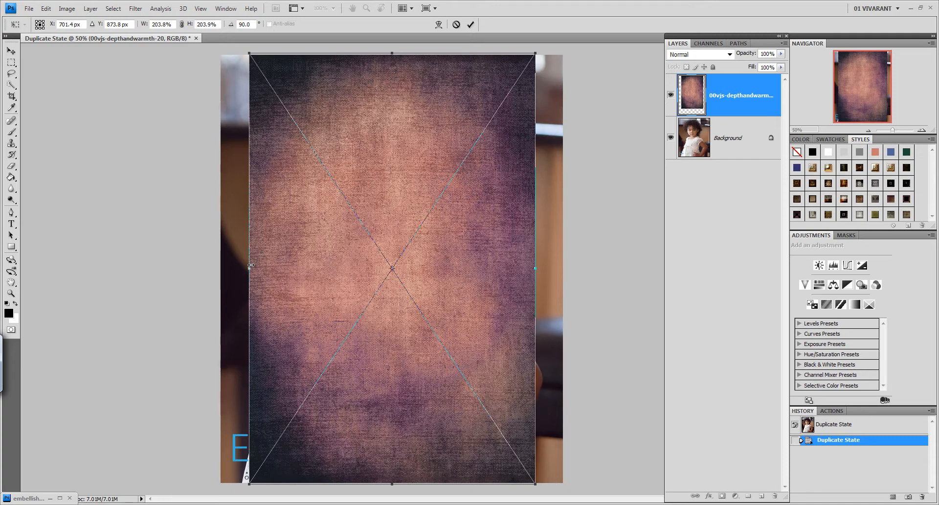
drag(250, 266, 221, 267)
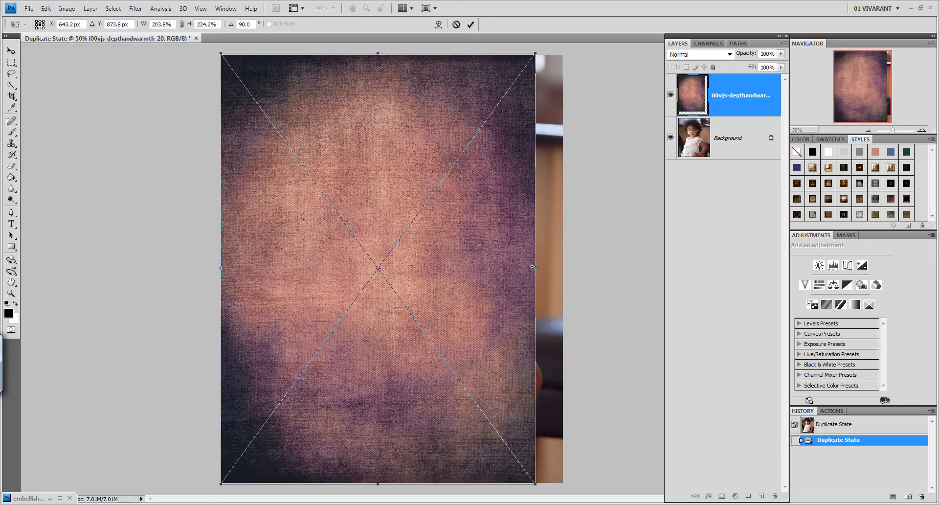
drag(534, 266, 563, 268)
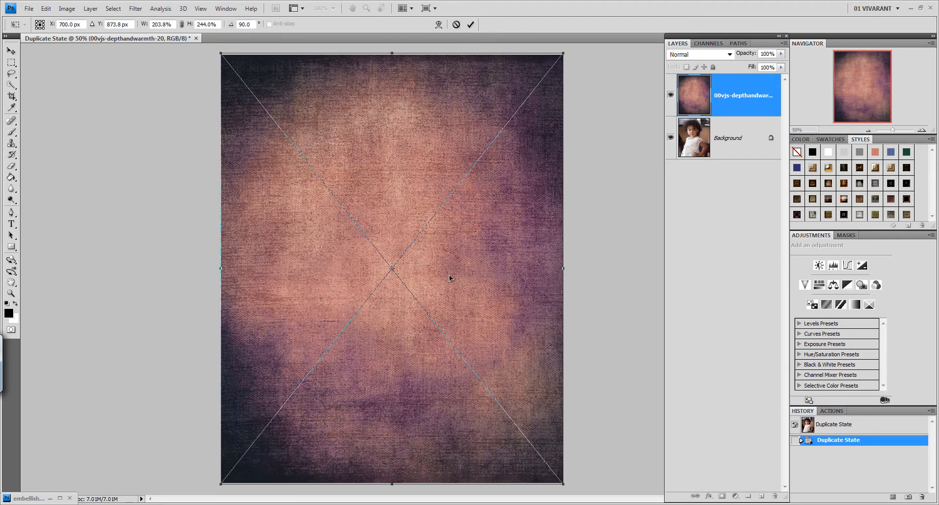
drag(448, 274, 447, 271)
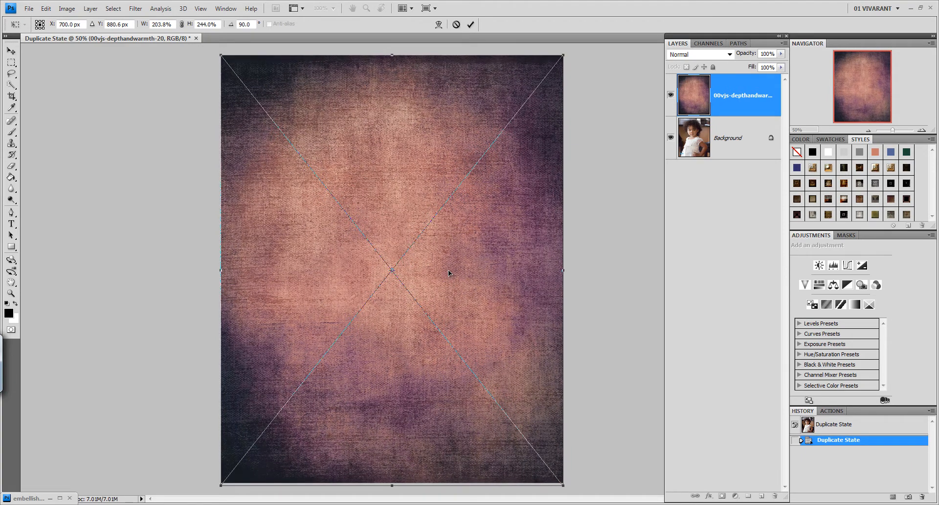
key(Return)
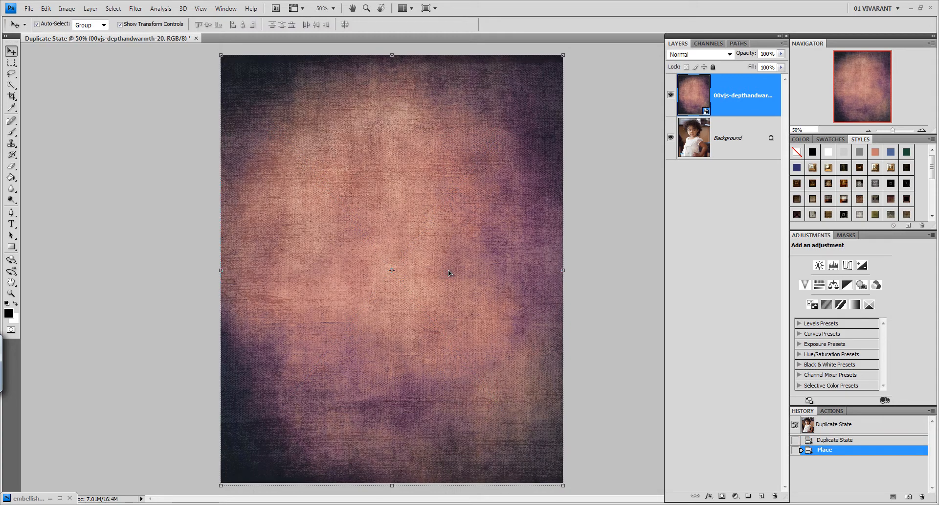
Step: Rasterize the 00vjs-depthandwarmth-20 texture layer and show the list of recorded actions
right_click(725, 97)
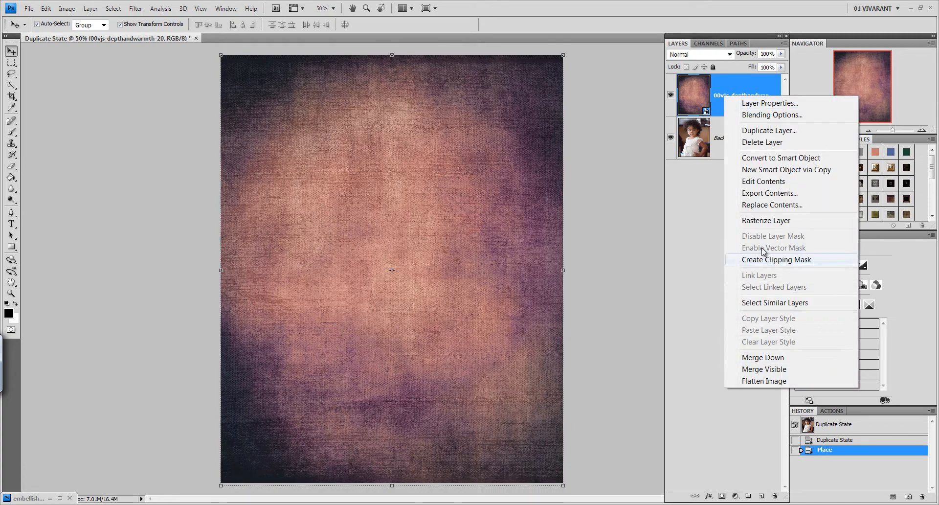
click(761, 221)
click(831, 410)
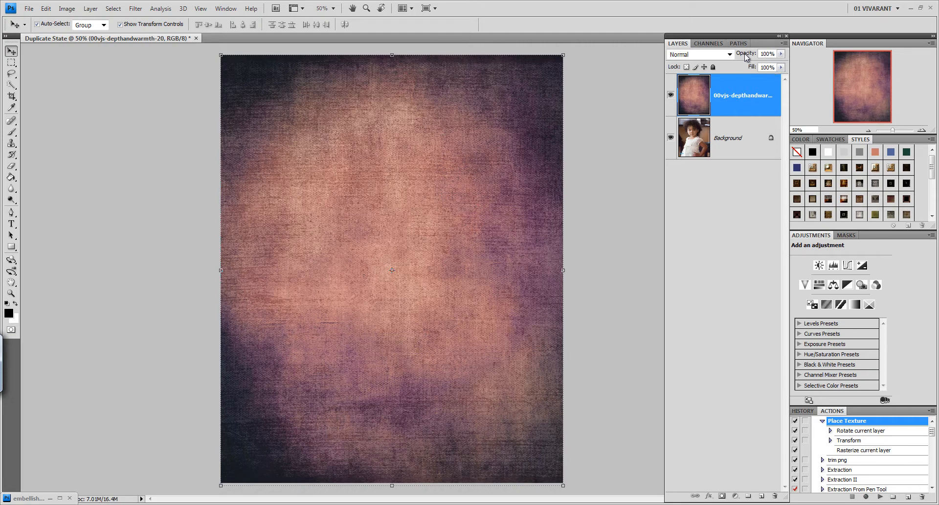
Step: Set the 00vjs-depthandwarmth-20 layer's blend mode to Overlay and its opacity to 30%
click(713, 57)
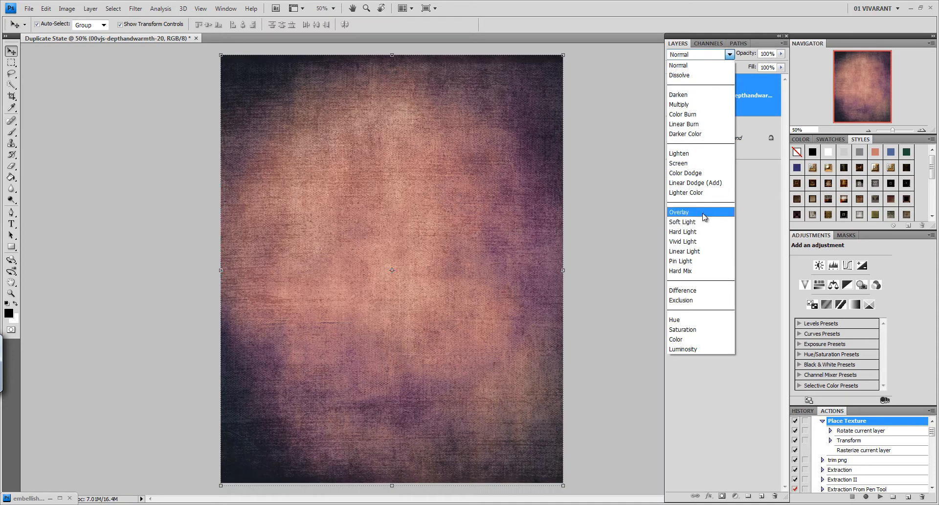
click(702, 216)
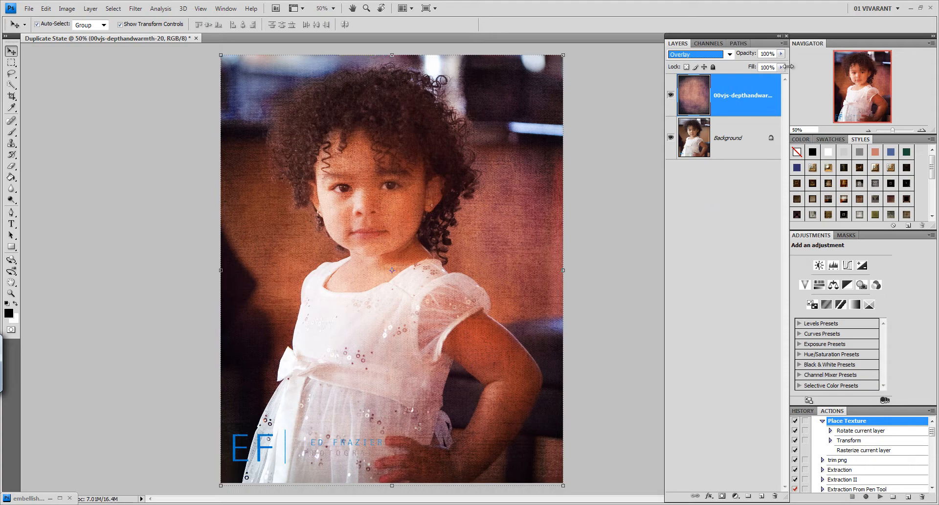
click(780, 54)
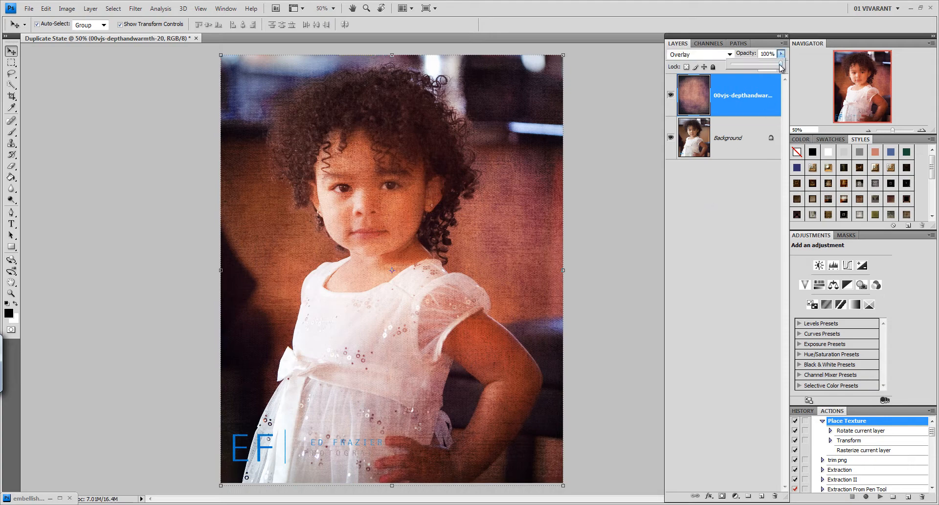
drag(780, 65, 748, 80)
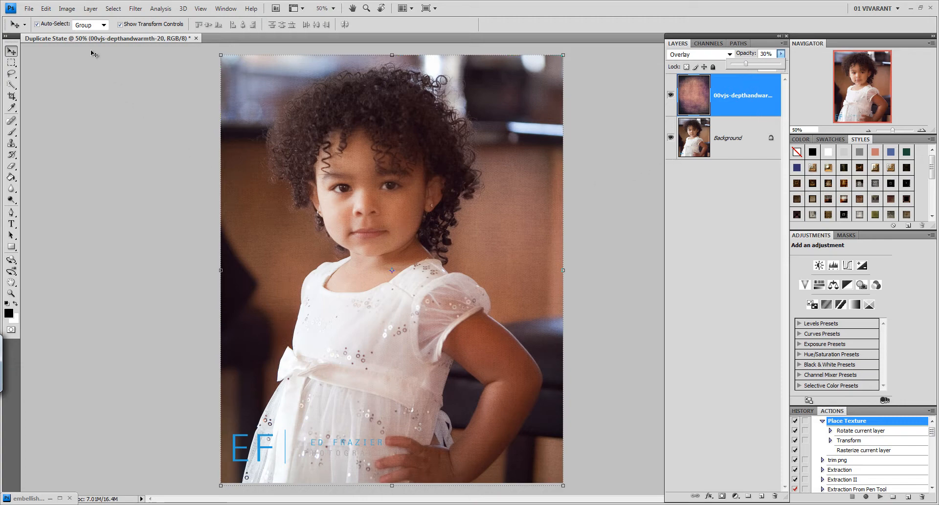
Step: Place the texture 01vjs-depthandwarmth-17.jpg and run the Place Texture action to rotate, fit and rasterize it
click(29, 9)
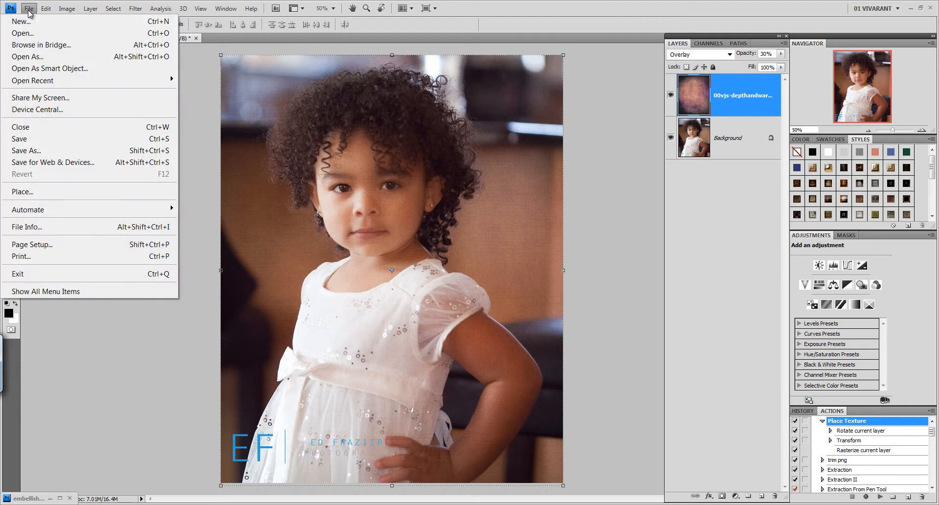
click(46, 190)
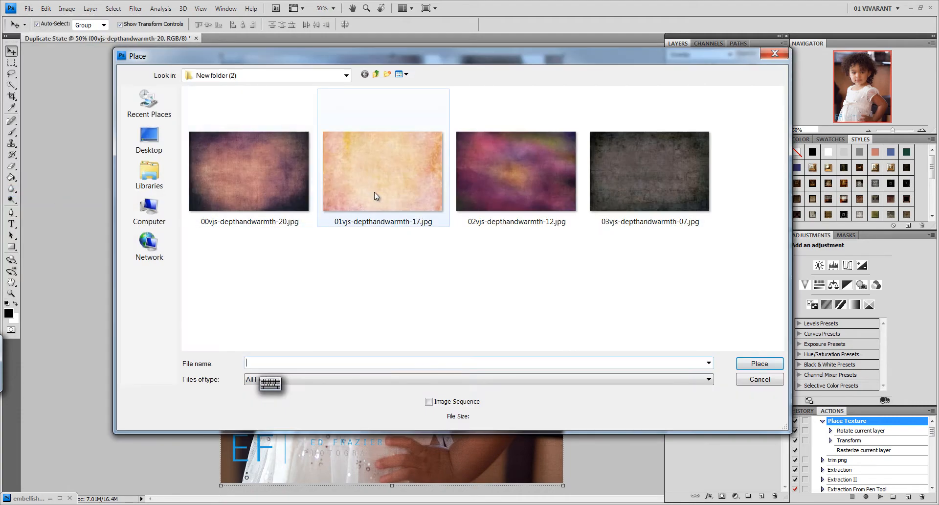
click(386, 179)
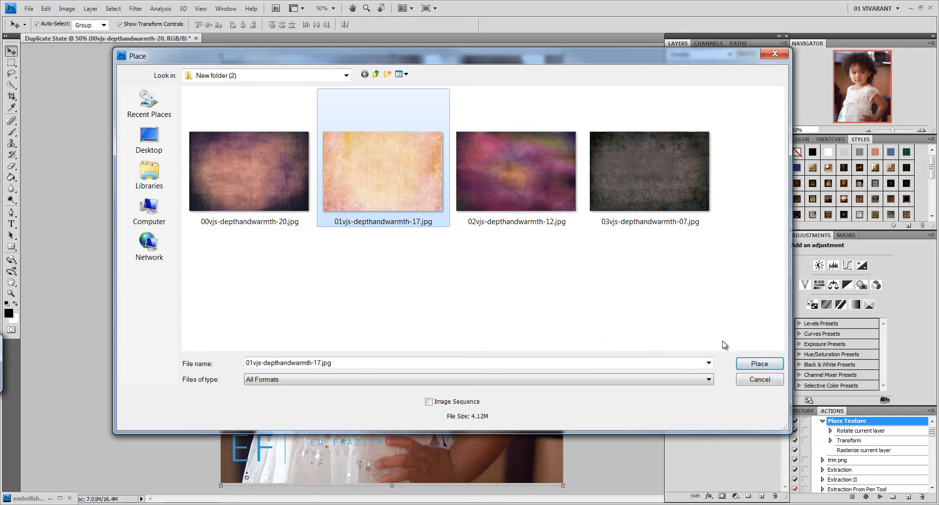
click(756, 368)
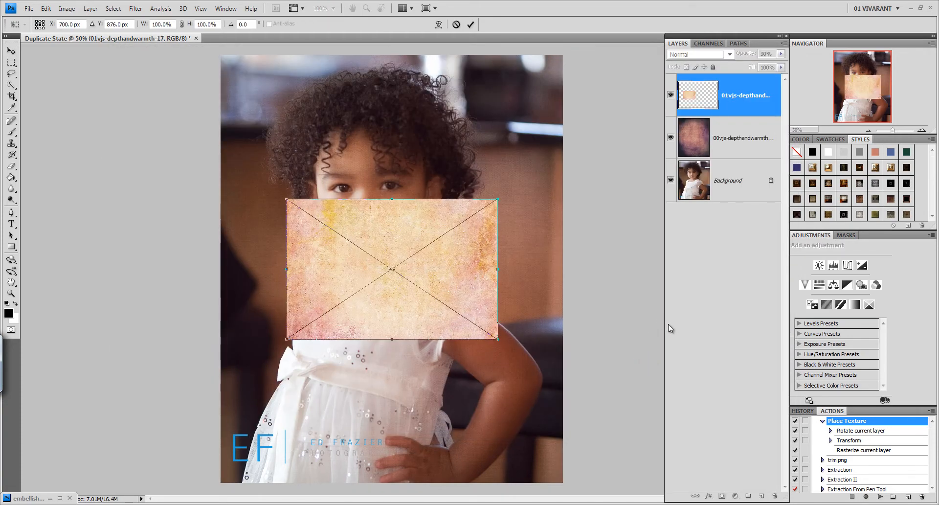
key(Return)
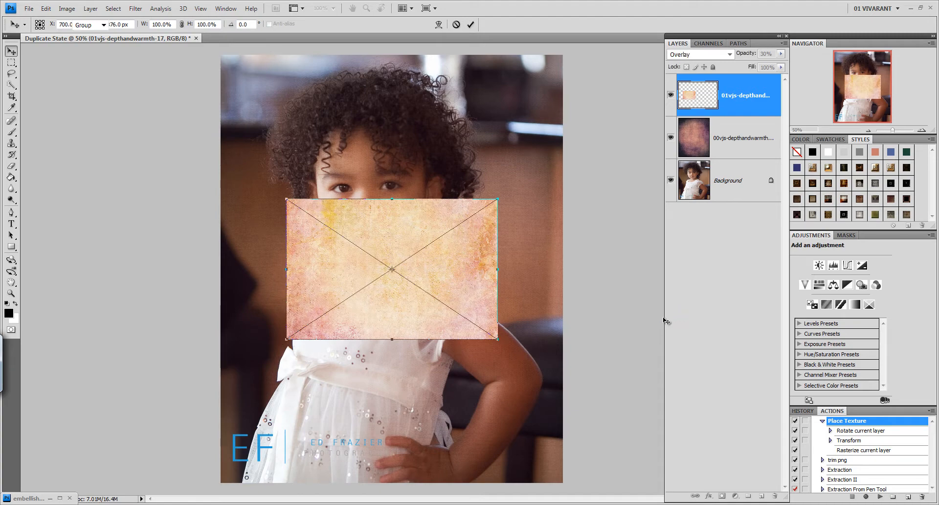
click(880, 495)
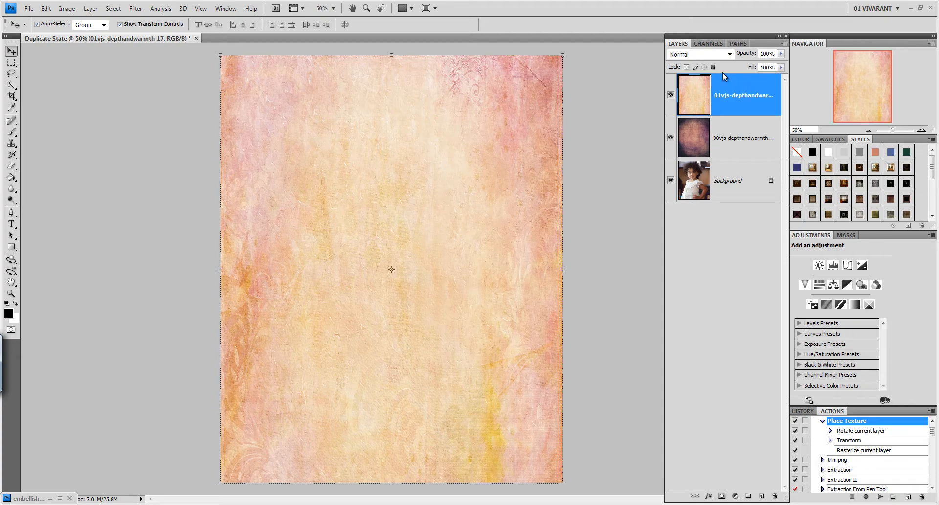
Step: Set the 01vjs-depthandwarmth-17 layer's blend mode to Lighten and its opacity to 15%
click(716, 55)
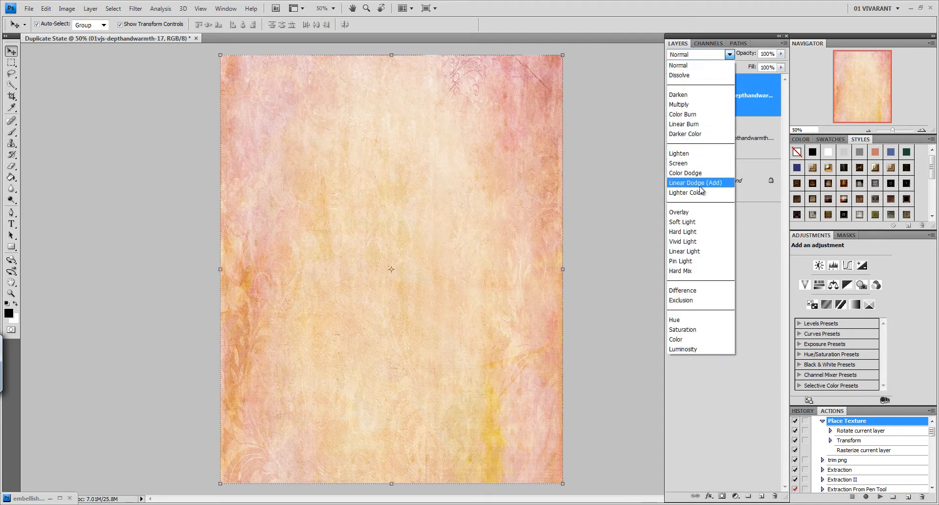
click(694, 154)
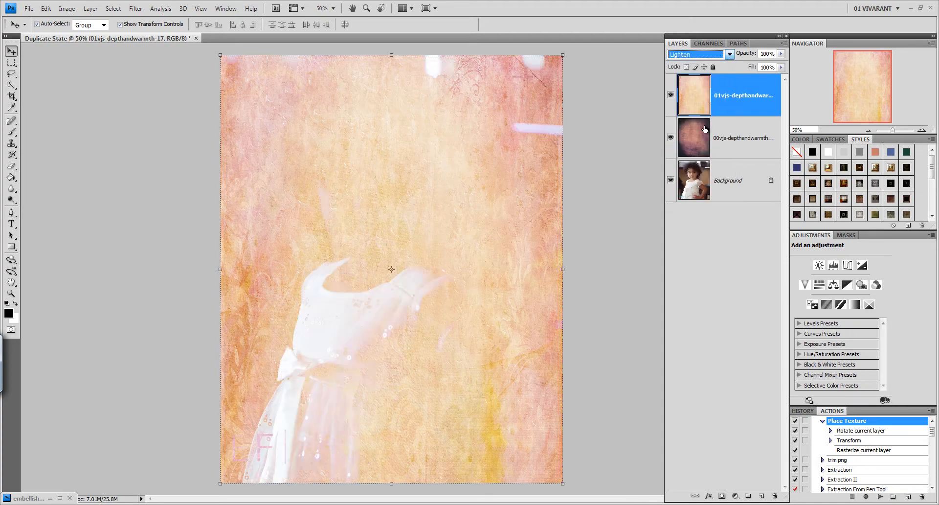
click(781, 54)
drag(780, 64, 737, 66)
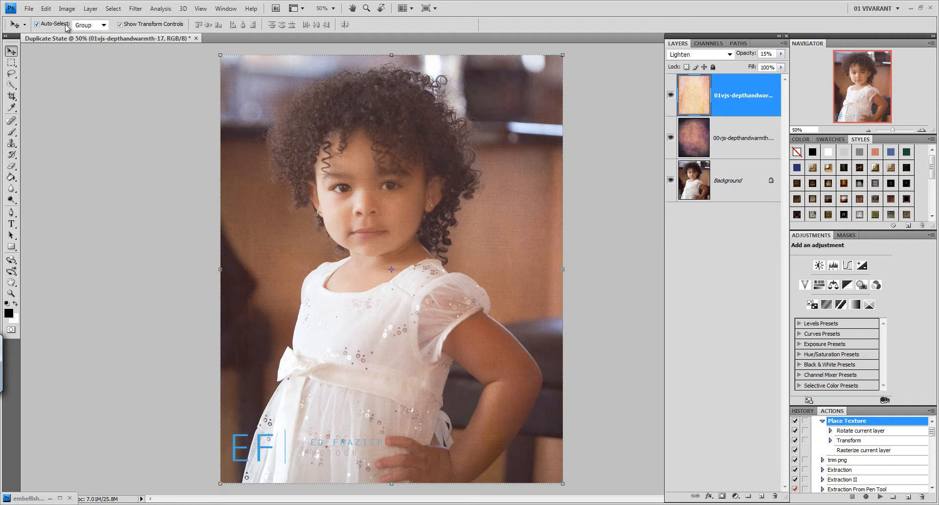
Step: Erase the 01vjs-depthandwarmth-17 texture over the girl's face, neck and arm with a soft 500 px eraser at 50% opacity
click(11, 167)
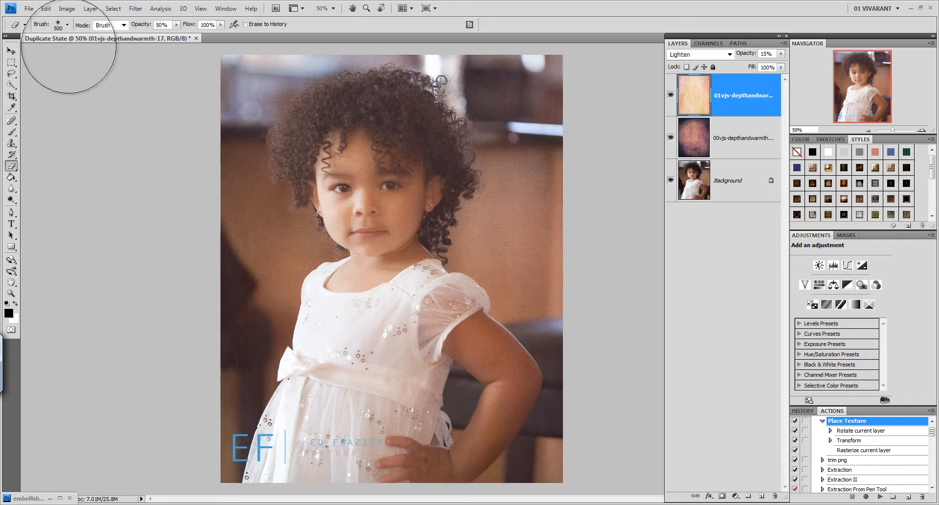
click(69, 27)
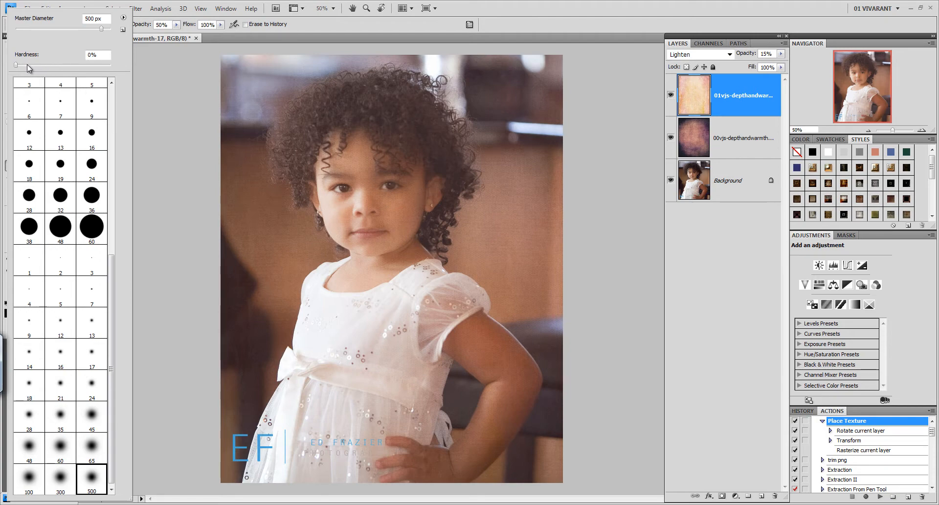
click(340, 36)
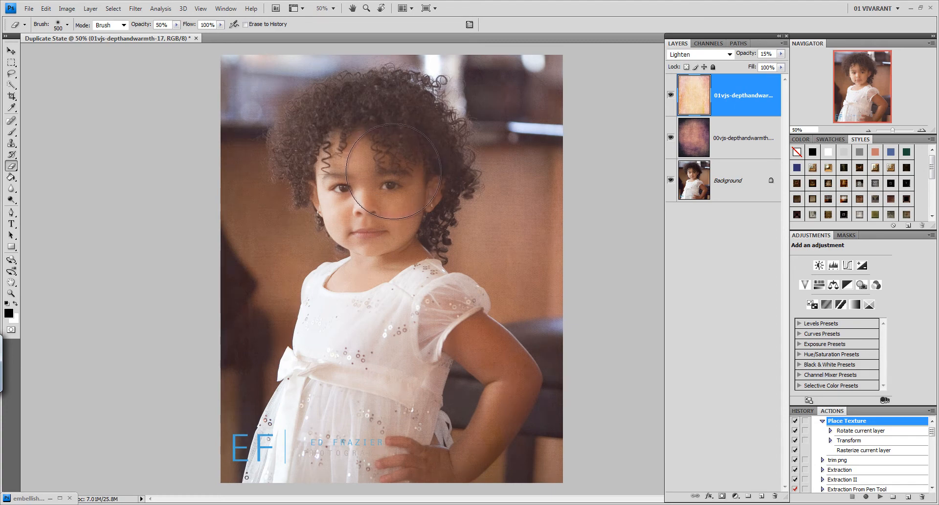
mouse_move(391, 168)
mouse_down()
mouse_move(371, 177)
mouse_move(382, 245)
mouse_move(372, 254)
mouse_up()
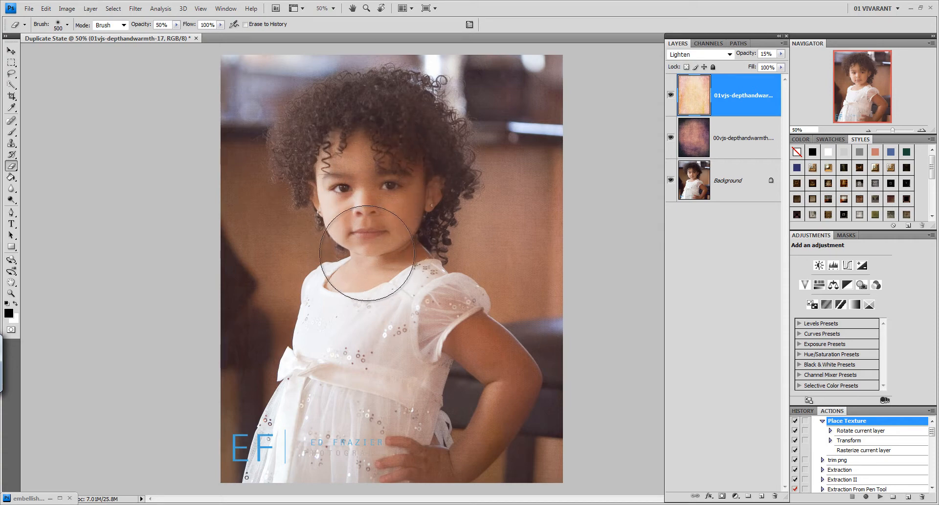
mouse_move(485, 340)
mouse_down()
mouse_move(470, 343)
mouse_move(482, 345)
mouse_move(488, 410)
mouse_move(458, 446)
mouse_move(411, 448)
mouse_move(484, 369)
mouse_move(476, 355)
mouse_up()
mouse_move(373, 218)
mouse_down()
mouse_move(374, 240)
mouse_move(385, 206)
mouse_move(372, 178)
mouse_up()
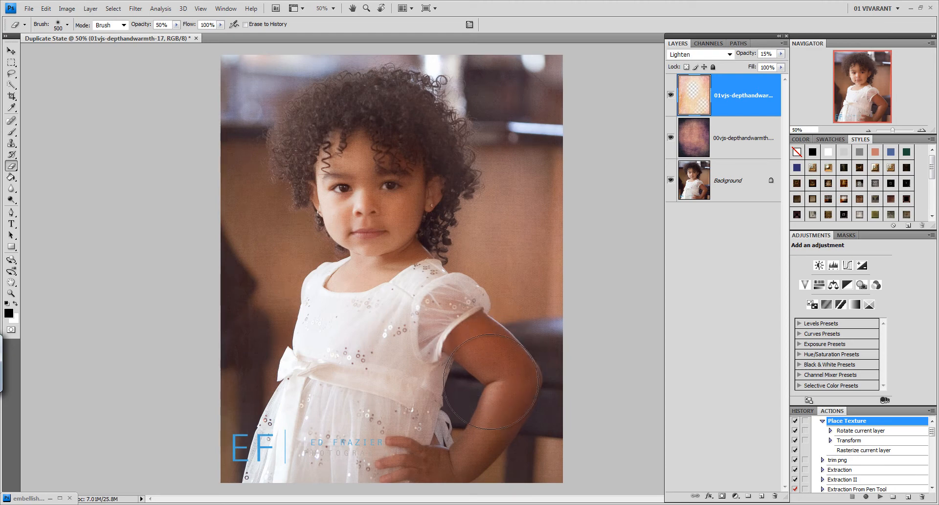
Step: Erase the 00vjs-depthandwarmth-20 texture over the girl's face, arm and hand with the same soft eraser
click(709, 142)
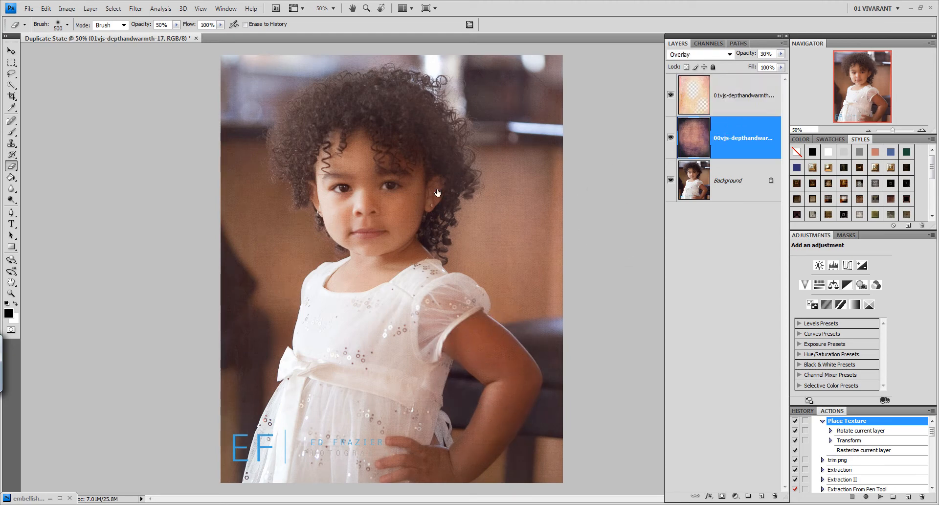
mouse_move(385, 180)
mouse_down()
mouse_move(355, 183)
mouse_move(380, 235)
mouse_move(354, 259)
mouse_move(382, 241)
mouse_up()
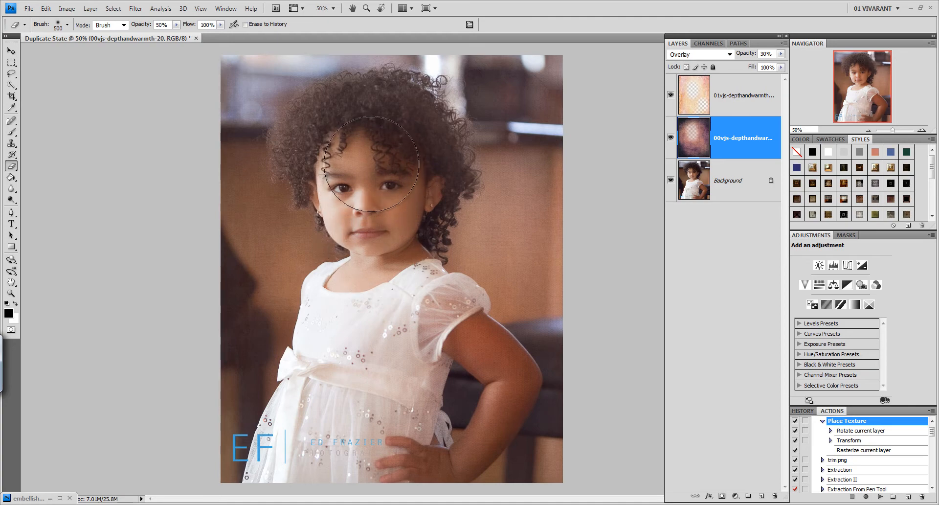
drag(455, 345, 492, 371)
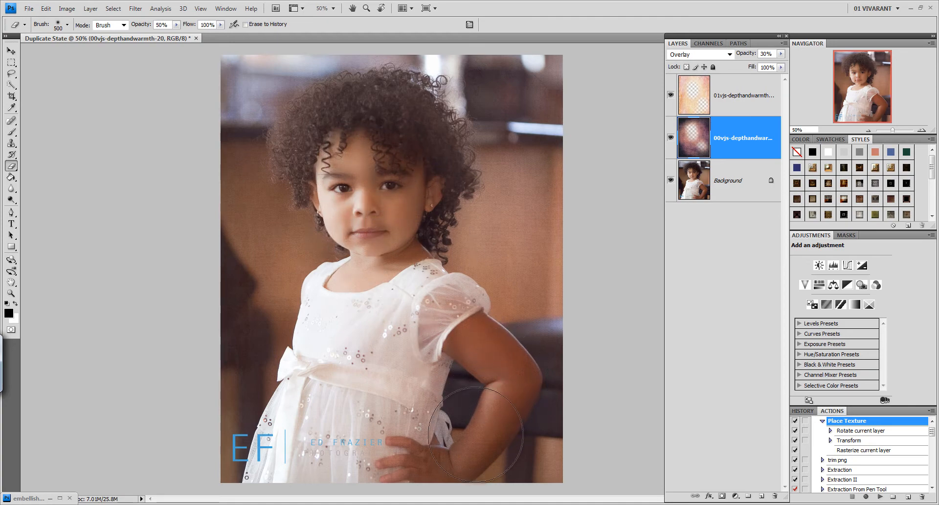
mouse_move(475, 434)
mouse_down()
mouse_move(443, 451)
mouse_move(431, 444)
mouse_move(428, 405)
mouse_move(381, 359)
mouse_move(399, 406)
mouse_move(397, 454)
mouse_move(416, 474)
mouse_move(430, 474)
mouse_move(461, 427)
mouse_up()
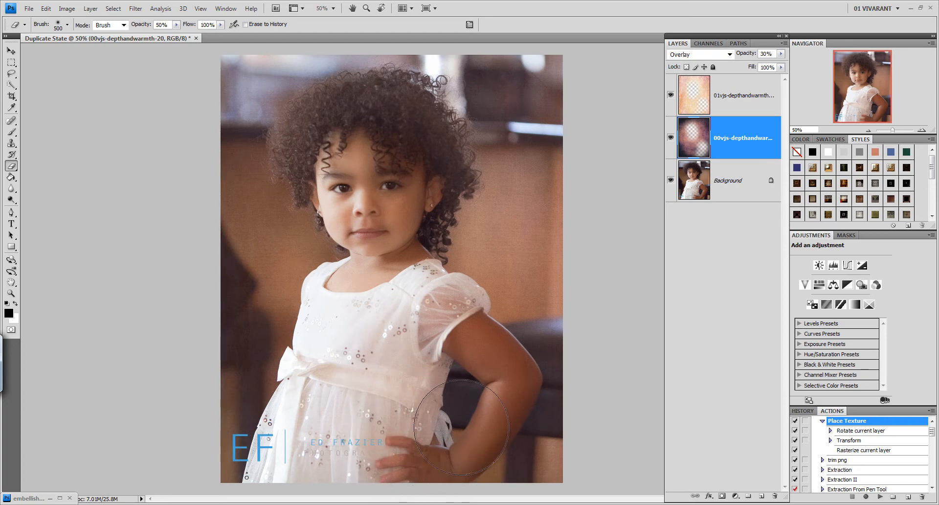
Step: Add a Curves adjustment above the 00vjs-depthandwarmth-20 layer with an S-curve through input 77, output 59 and input 137, output 151
click(847, 265)
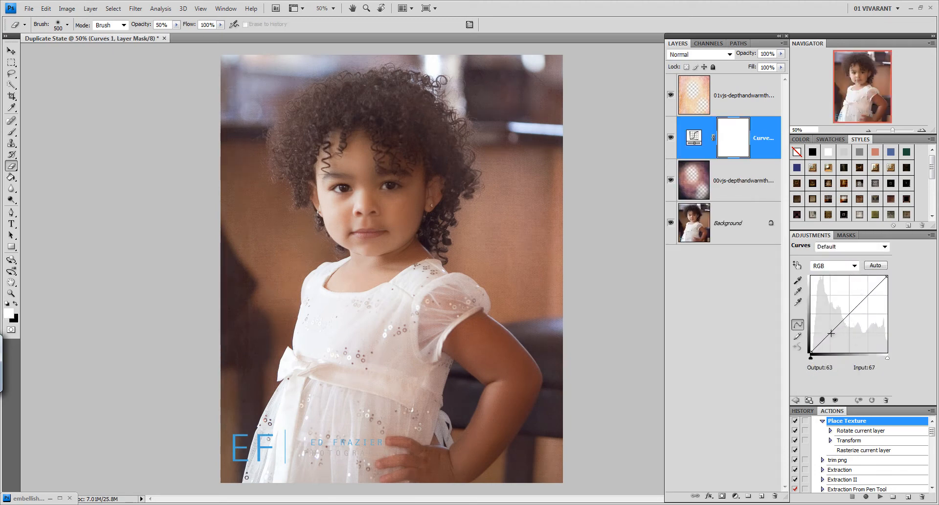
click(831, 333)
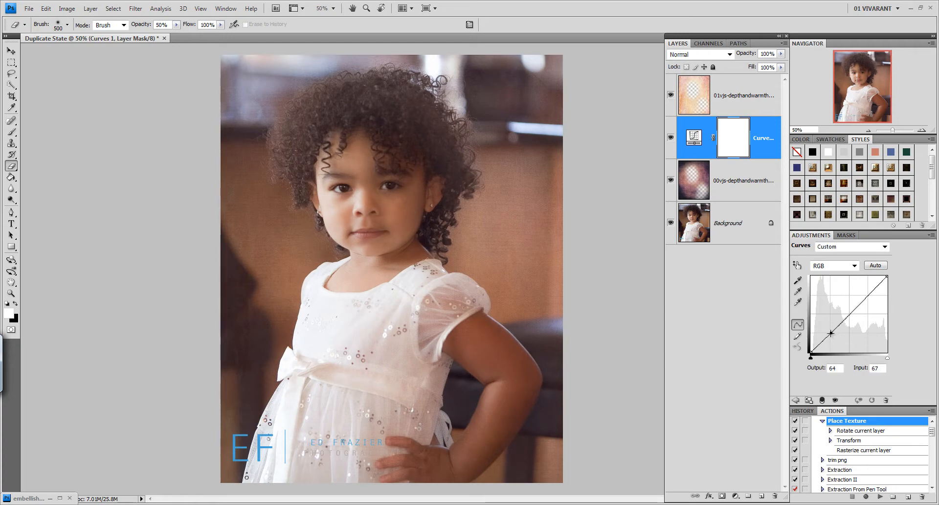
click(851, 313)
drag(832, 333, 834, 335)
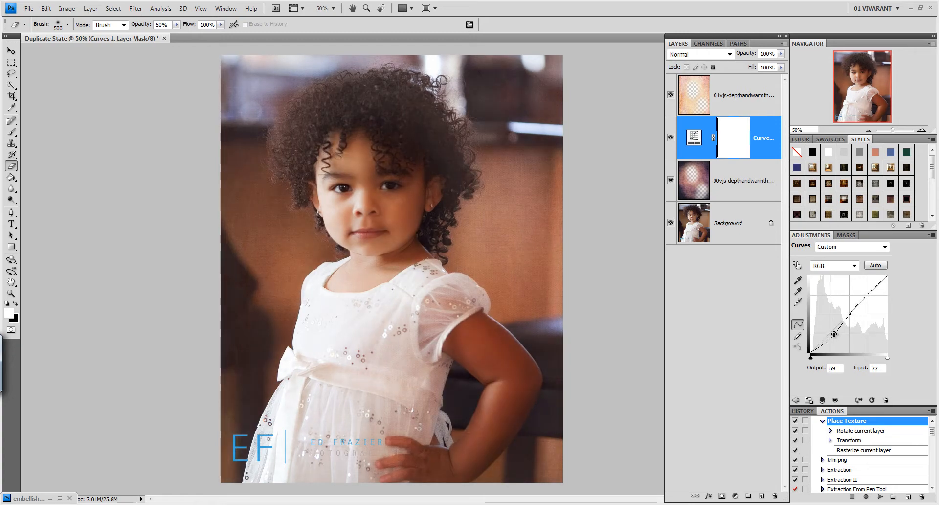
mouse_move(849, 314)
mouse_down()
mouse_move(851, 294)
mouse_move(850, 308)
mouse_up()
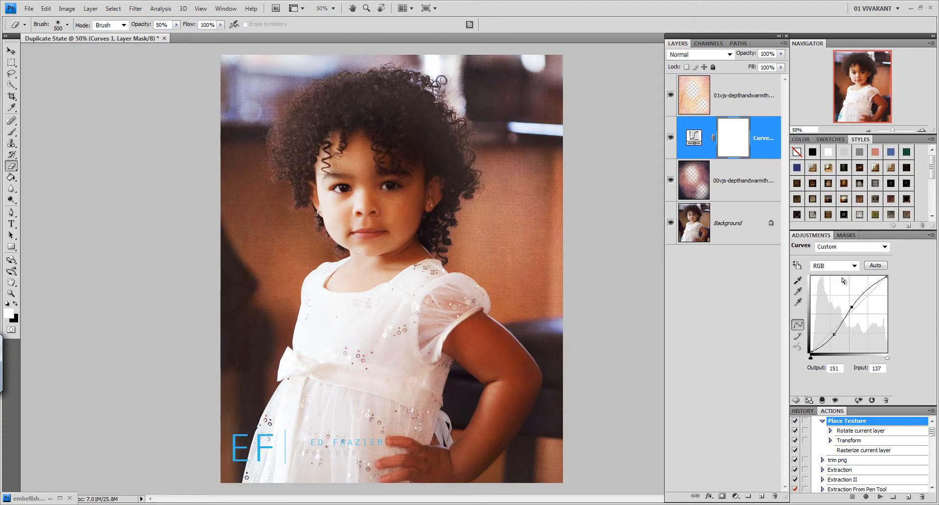
click(795, 400)
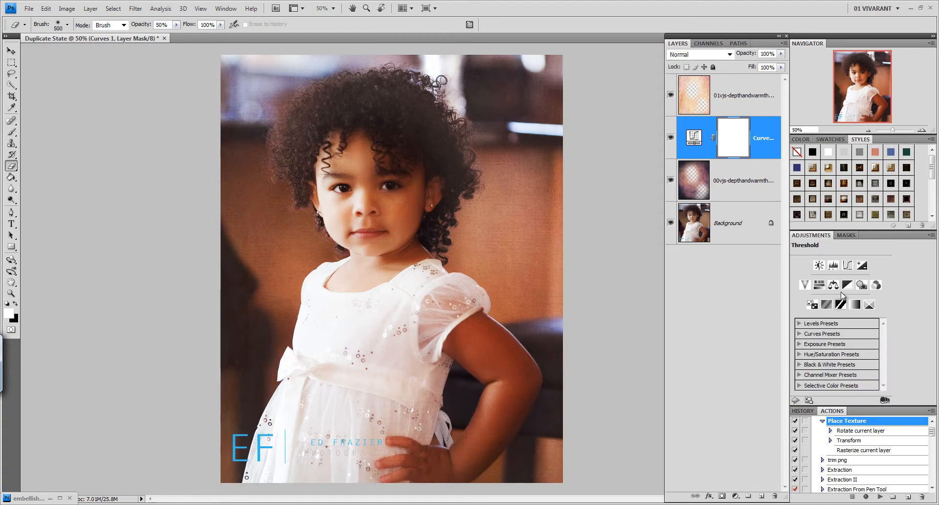
Step: Add a Hue/Saturation adjustment and set the Reds to saturation -21 and lightness +17
click(819, 284)
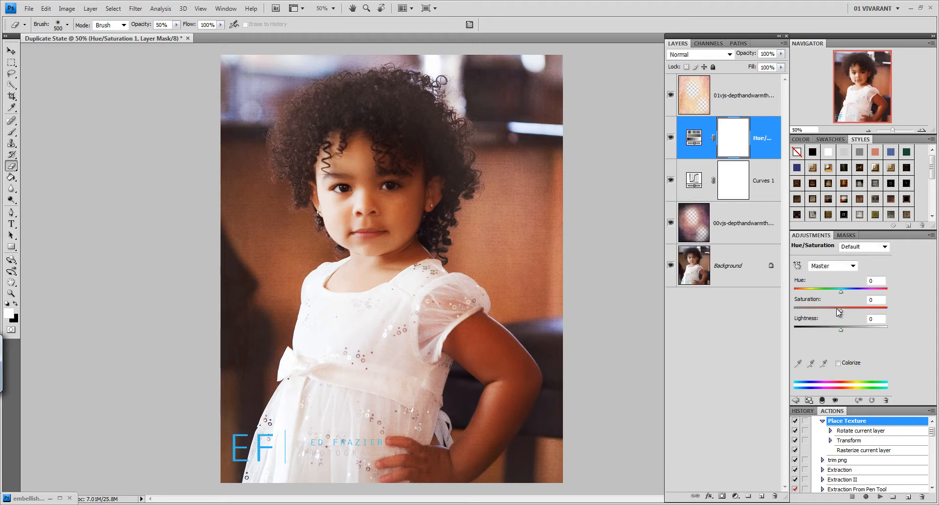
click(827, 267)
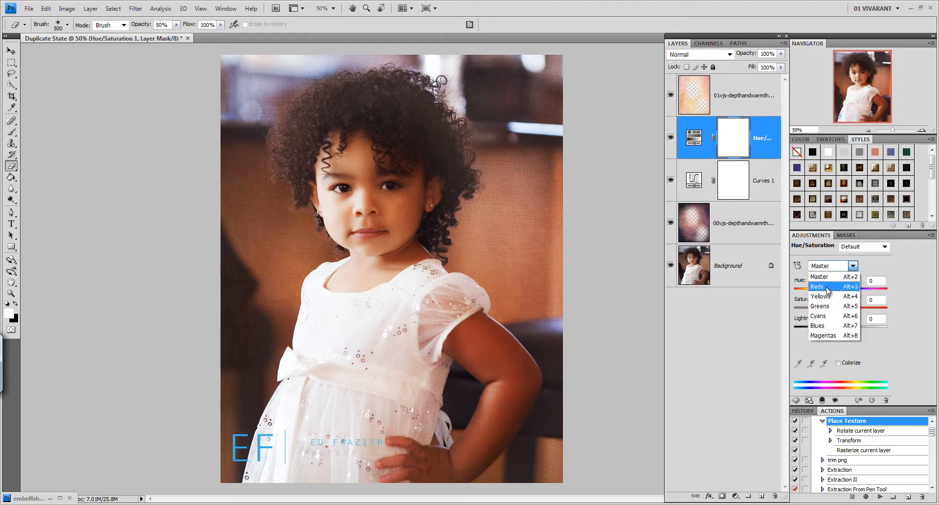
click(827, 288)
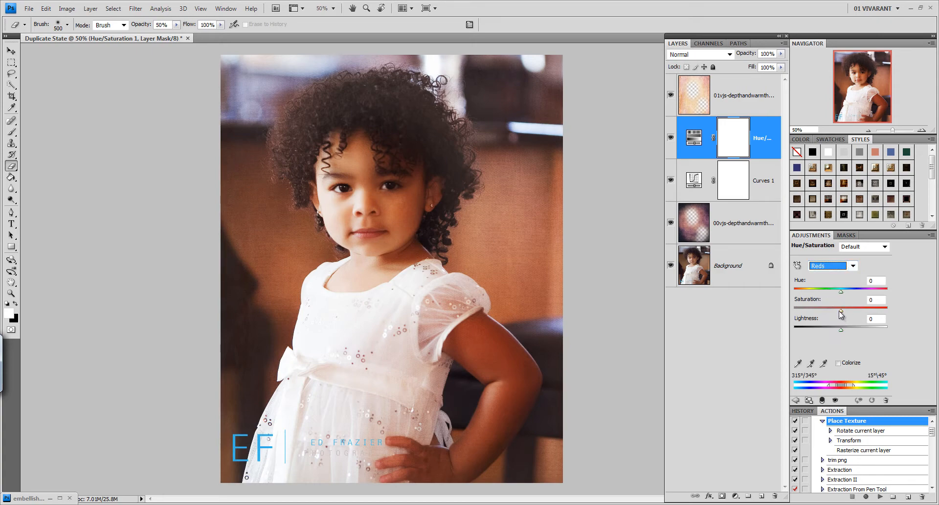
drag(840, 310, 827, 310)
drag(841, 329, 853, 331)
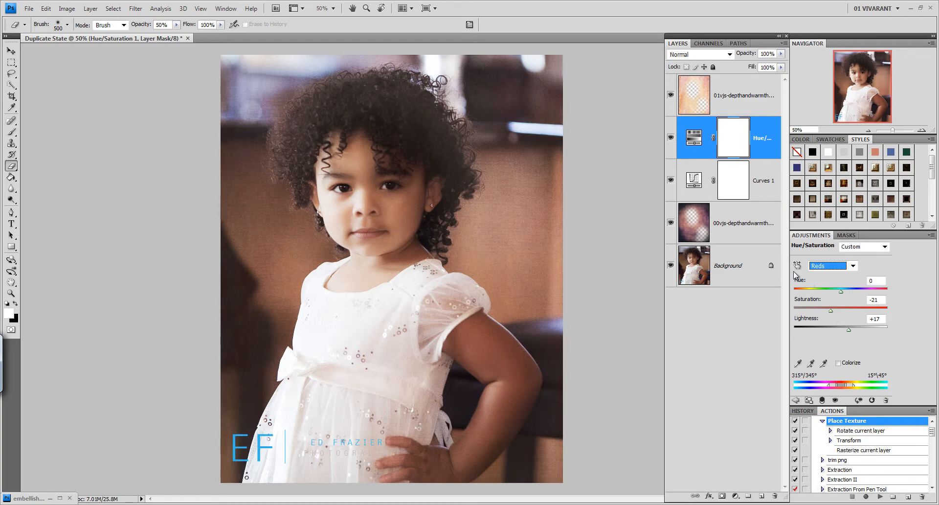
Step: Move the Curves adjustment above all other layers and raise its upper curve point to output 167 at input 137
drag(691, 173, 689, 78)
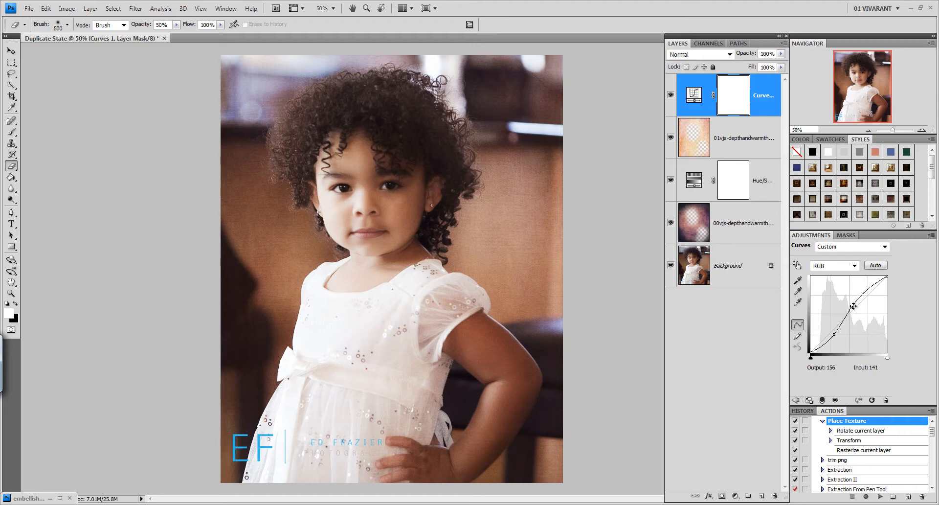
drag(853, 306, 851, 302)
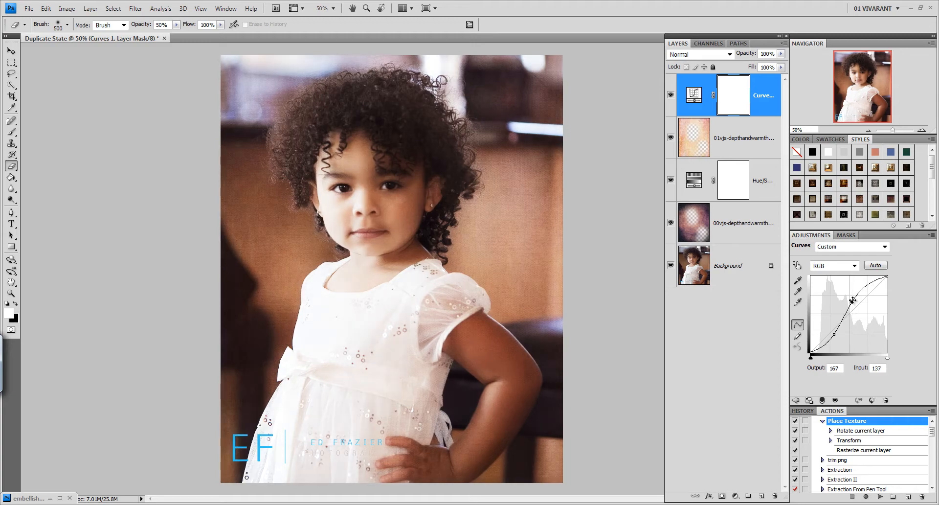
Step: Set the 01vjs-depthandwarmth-17 texture layer's opacity to 23%
click(743, 220)
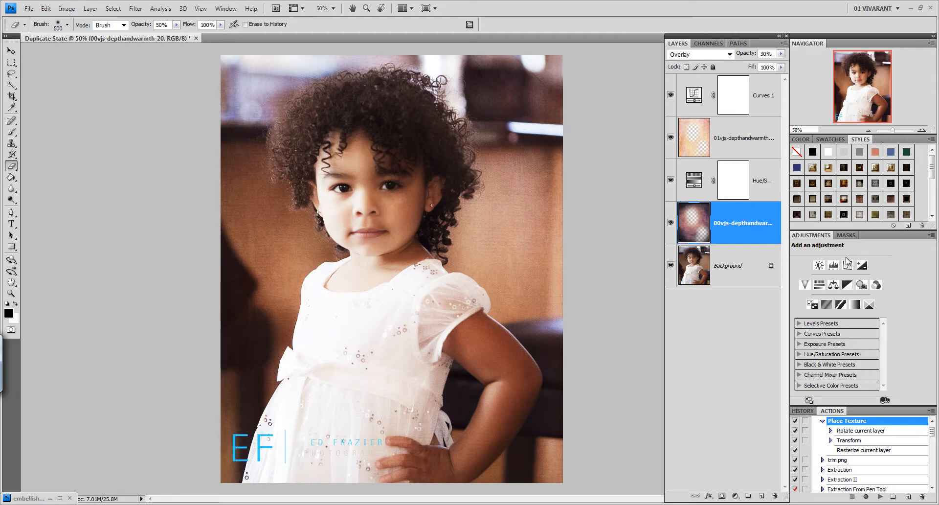
click(743, 145)
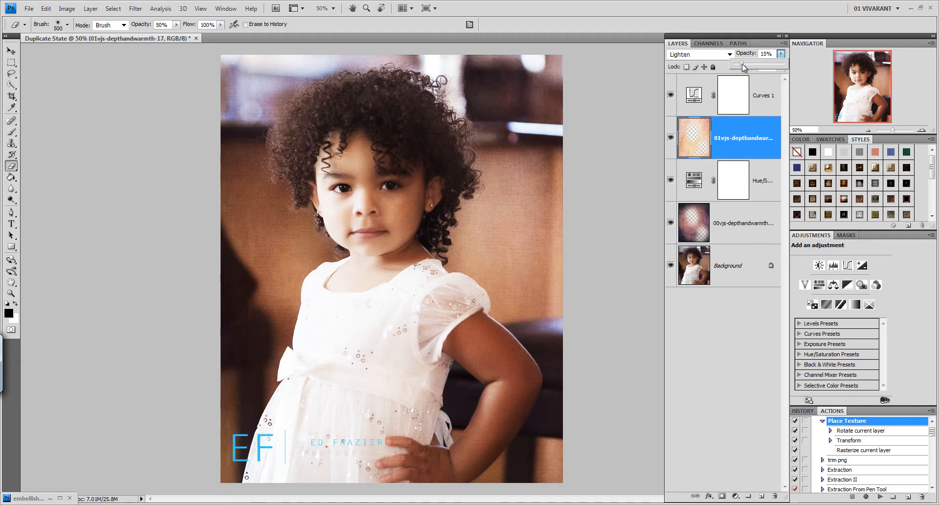
mouse_move(741, 64)
mouse_down()
mouse_move(758, 63)
mouse_move(745, 64)
mouse_up()
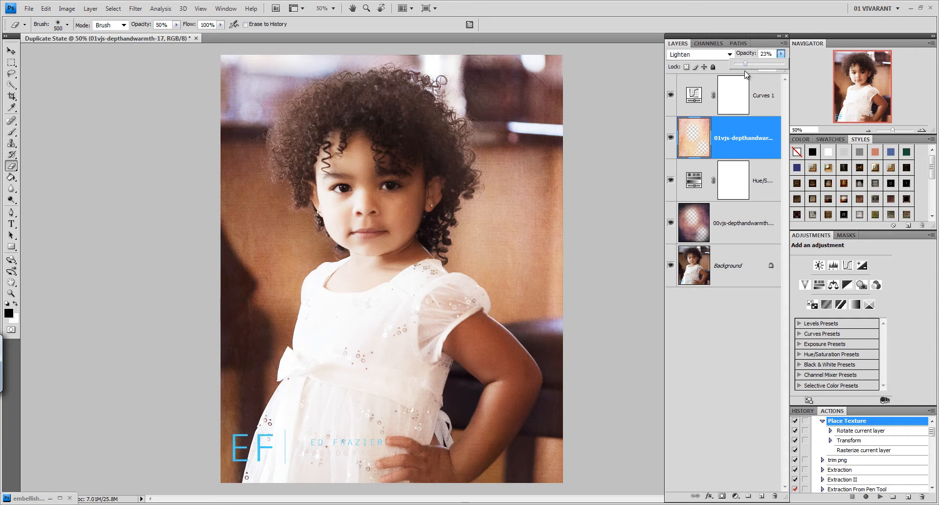
Step: Group all texture and adjustment layers above the background, and toggle the group's visibility to compare with the original portrait
click(751, 233)
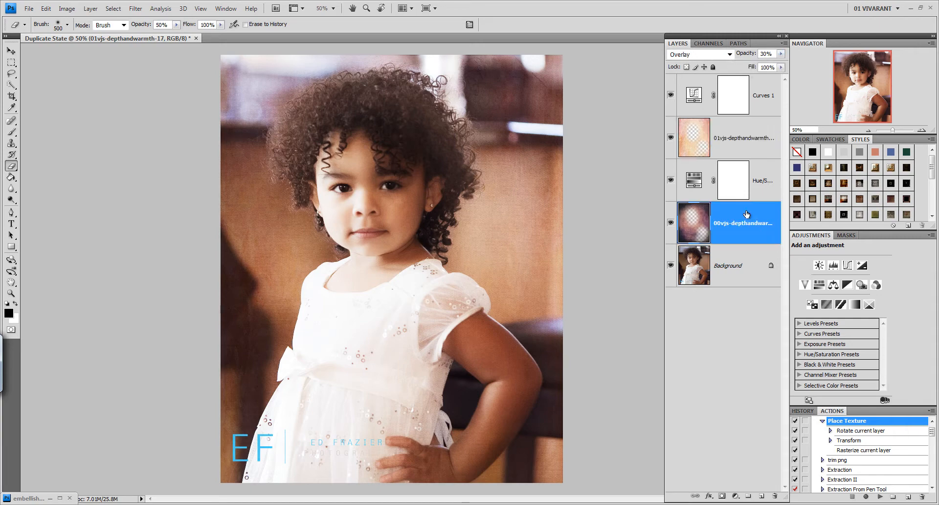
shift+click(769, 89)
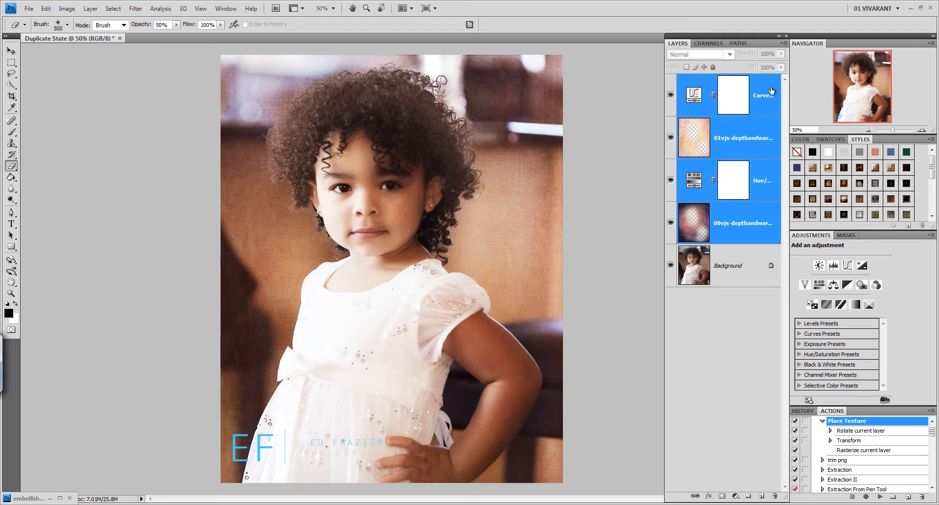
key(ctrl+g)
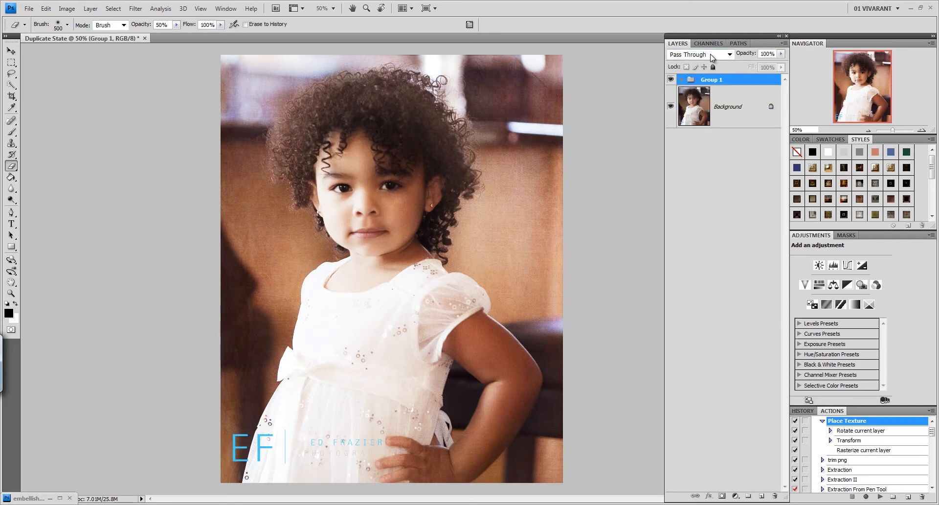
click(671, 80)
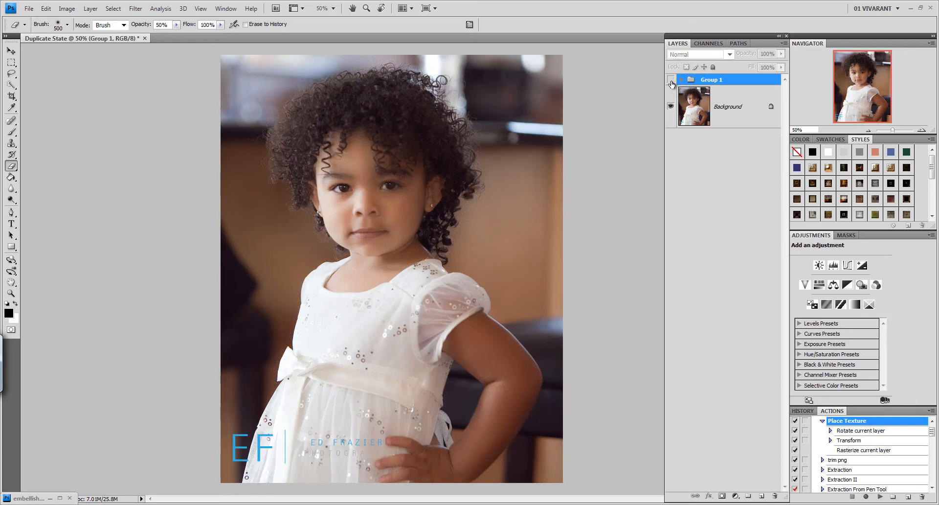
click(670, 80)
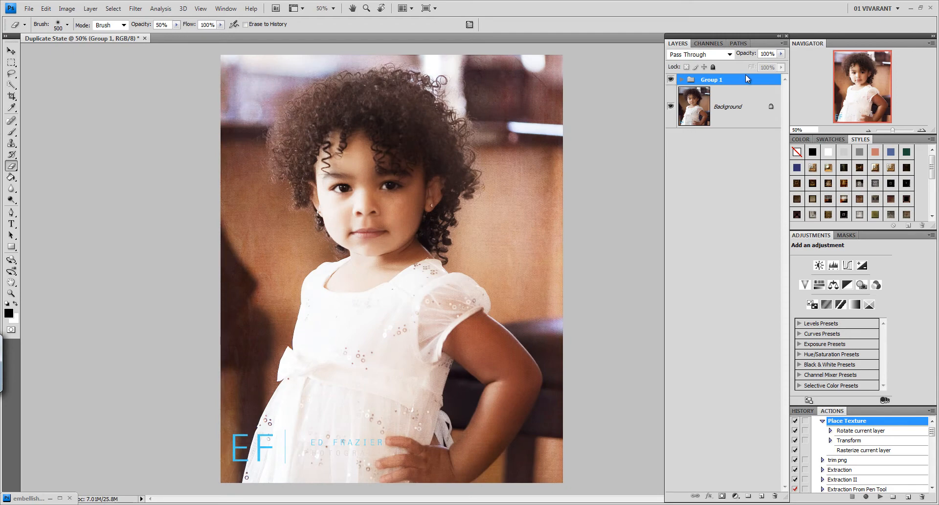
Step: Reduce the layer group's opacity to 65% and compare the portrait with the group hidden and shown
click(781, 54)
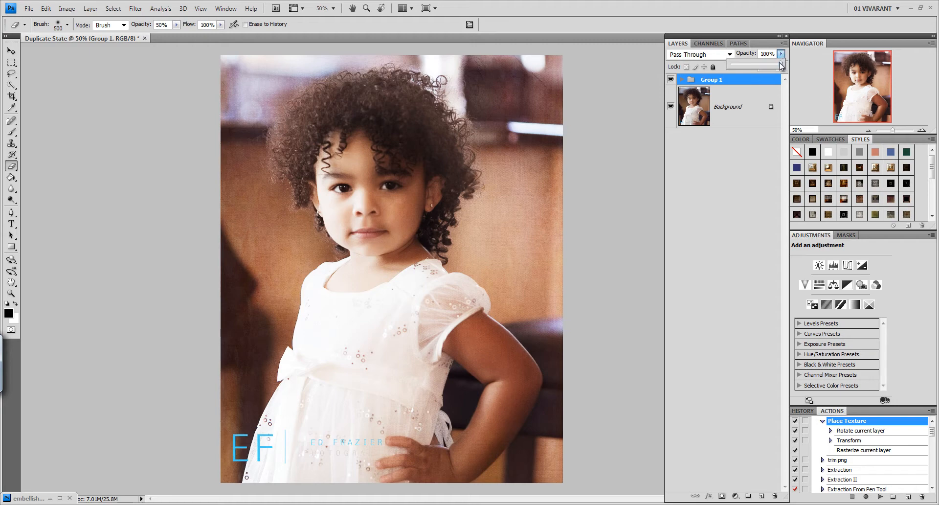
drag(781, 66, 764, 67)
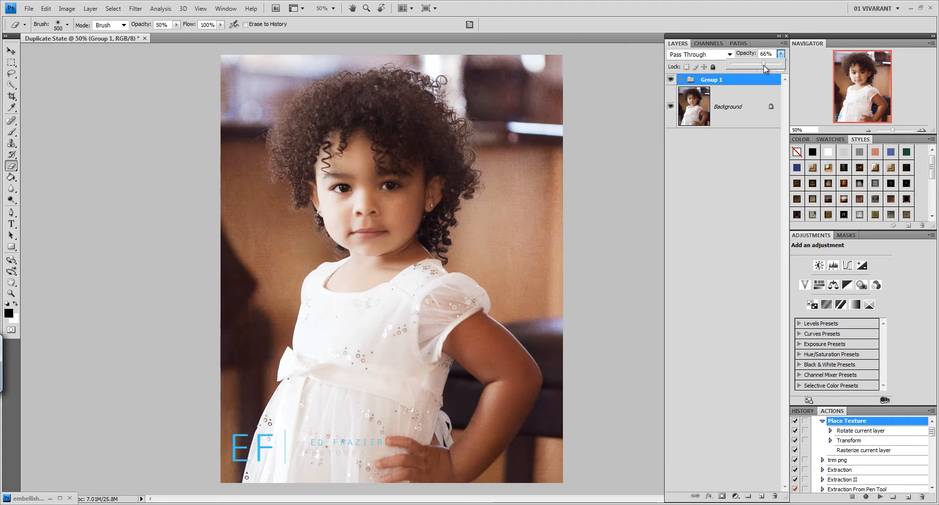
drag(764, 65, 765, 67)
click(671, 80)
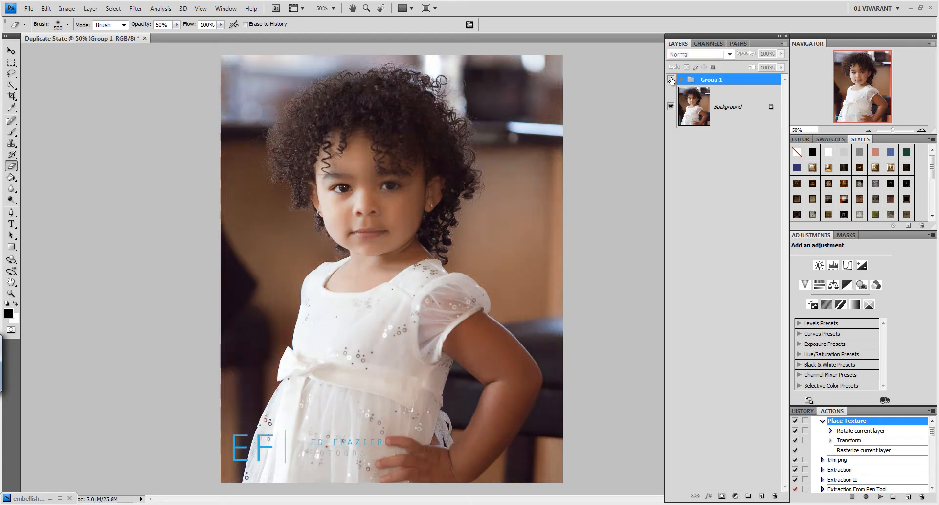
click(670, 80)
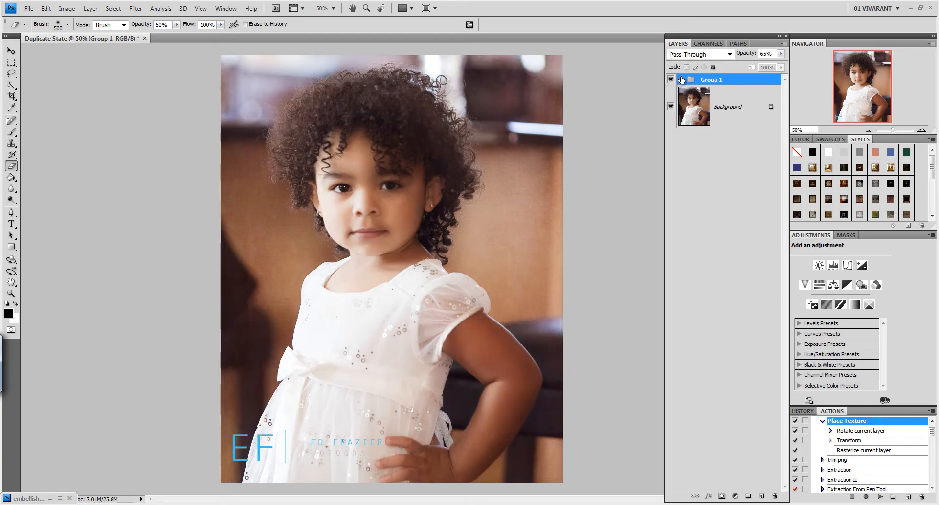
Step: Hide the first layer group, place 02vjs-depthandwarmth-12.jpg above it, and run the Place Texture action to fill the canvas
click(670, 80)
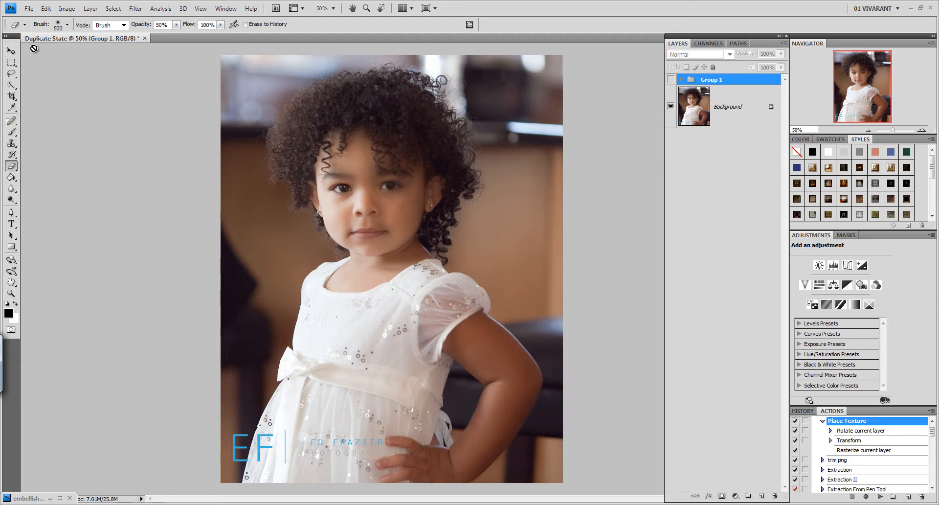
click(26, 10)
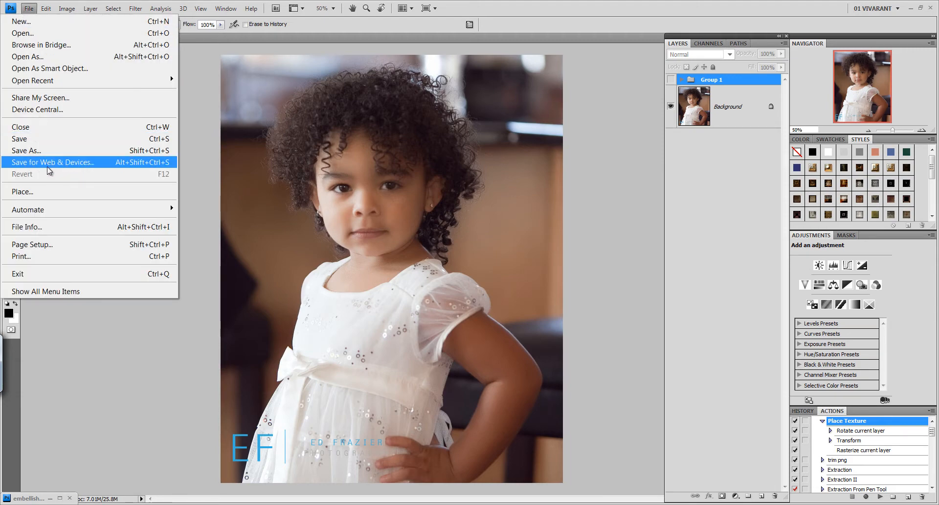
click(40, 192)
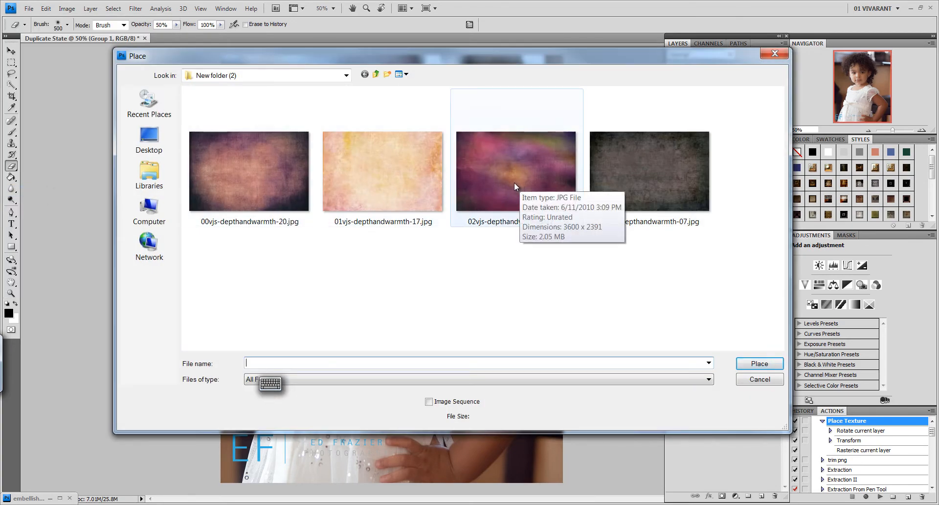
click(514, 182)
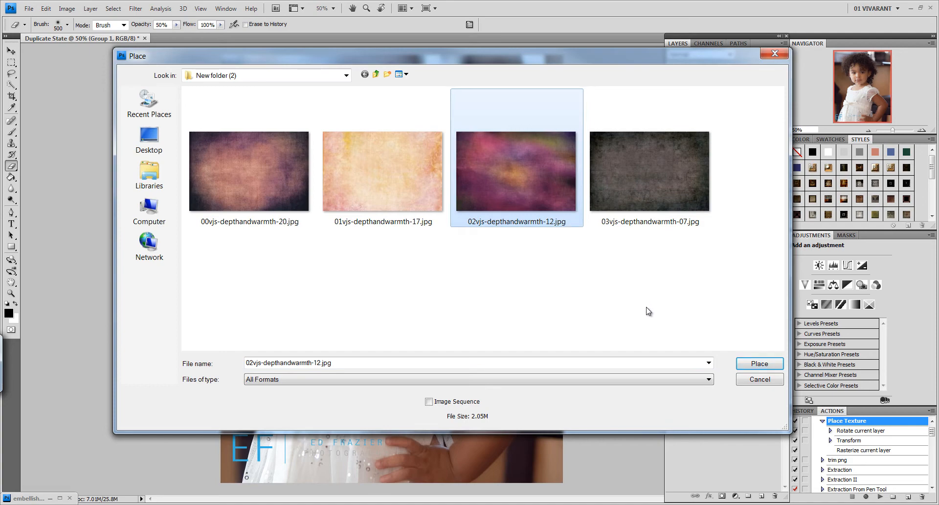
click(759, 365)
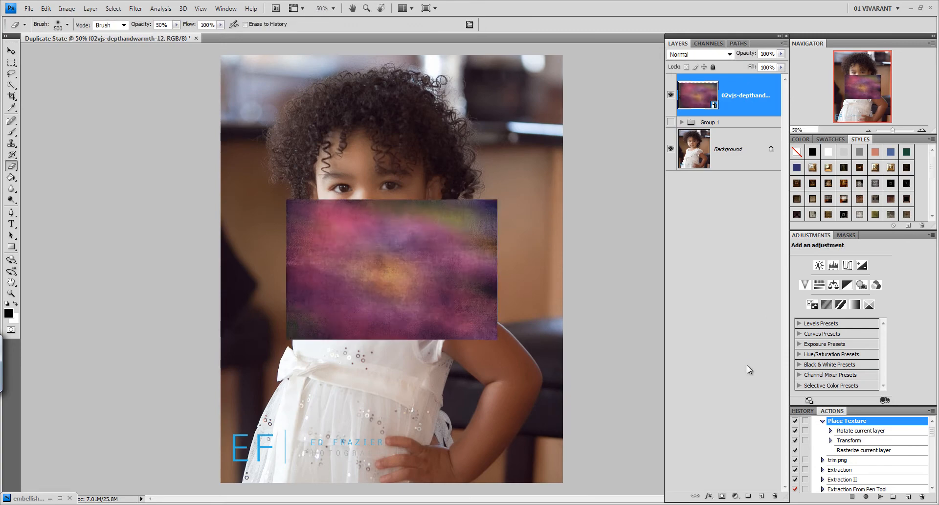
click(878, 496)
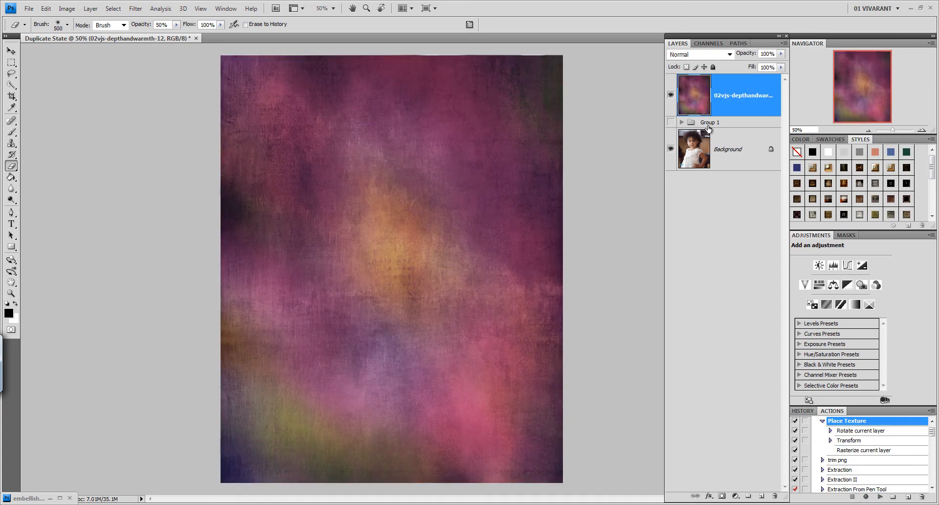
Step: Blend the 02vjs-depthandwarmth-12 texture layer over the portrait in Soft Light mode at 47% opacity
click(729, 54)
click(698, 221)
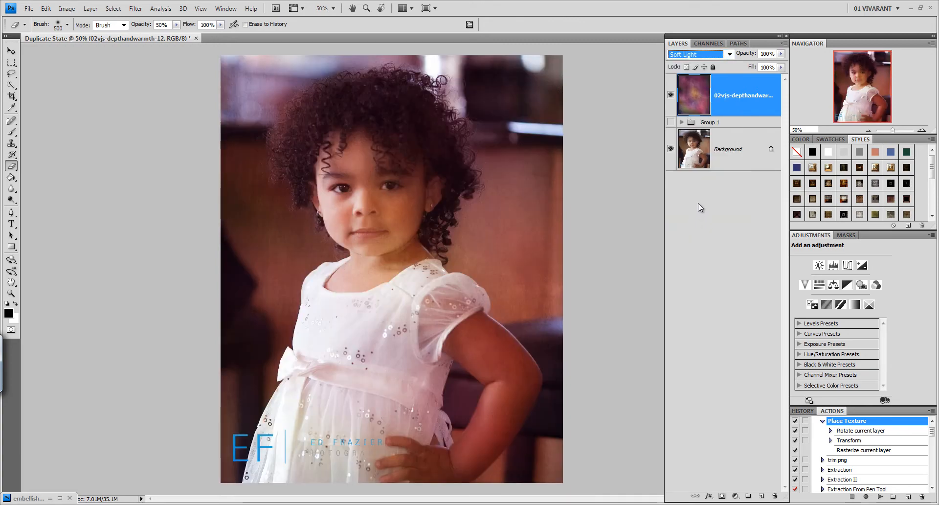
click(781, 55)
drag(781, 59, 756, 68)
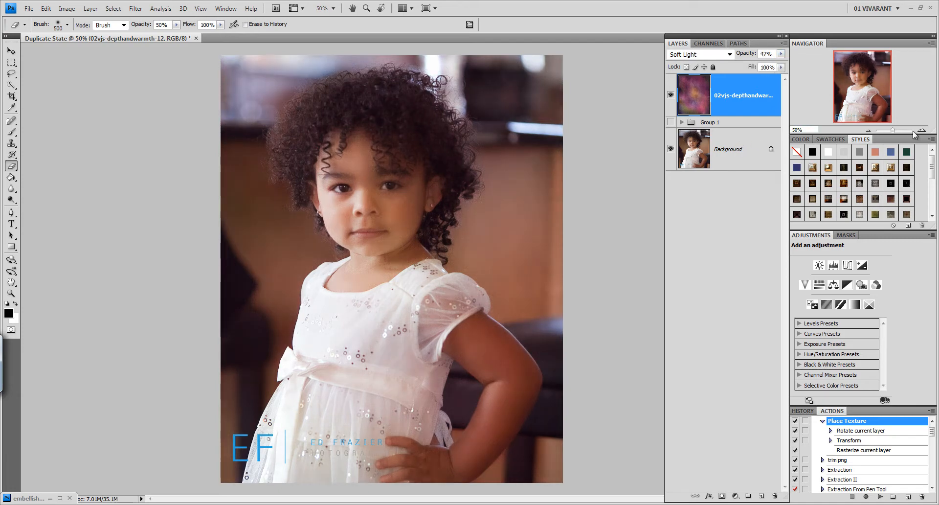
Step: Add a Curves adjustment above the 02vjs-depthandwarmth-12 texture and raise its midpoint to output 151 at input 110
click(921, 130)
click(922, 130)
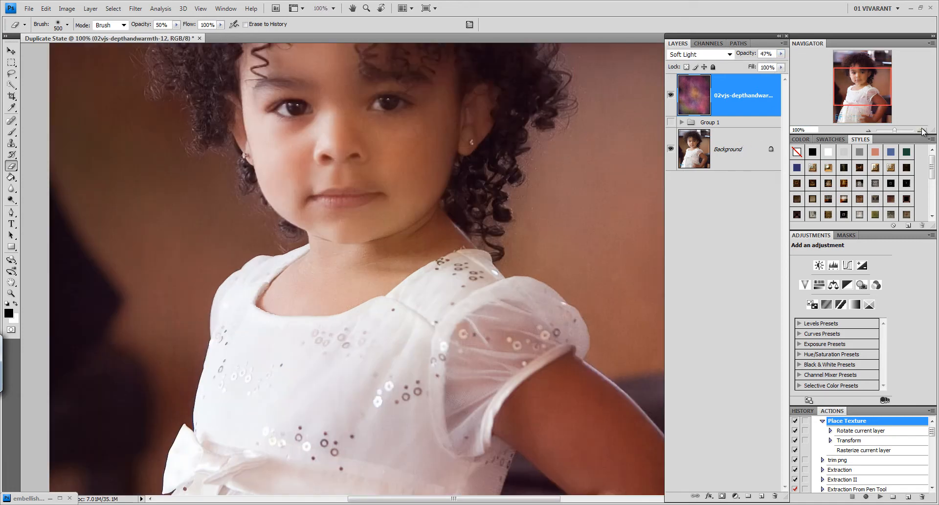
mouse_move(850, 80)
mouse_down()
mouse_move(863, 66)
mouse_move(869, 106)
mouse_move(863, 69)
mouse_up()
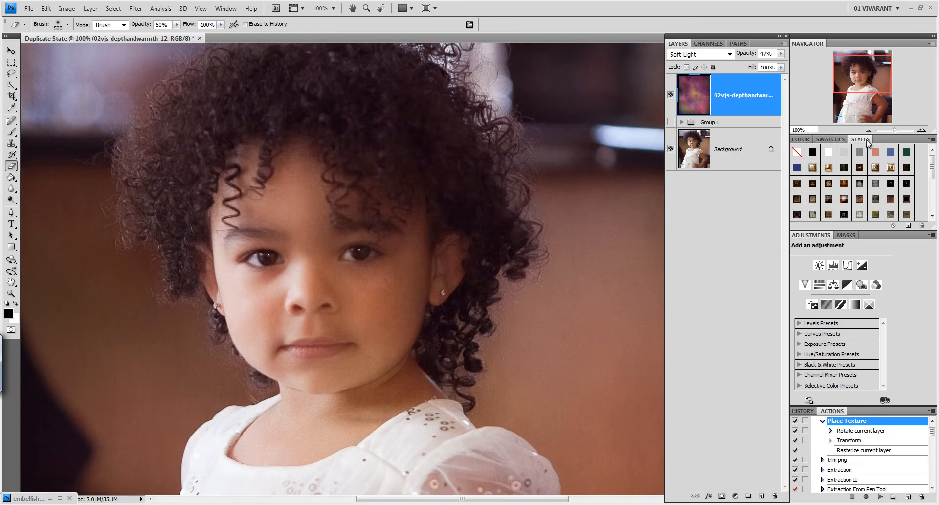
click(847, 266)
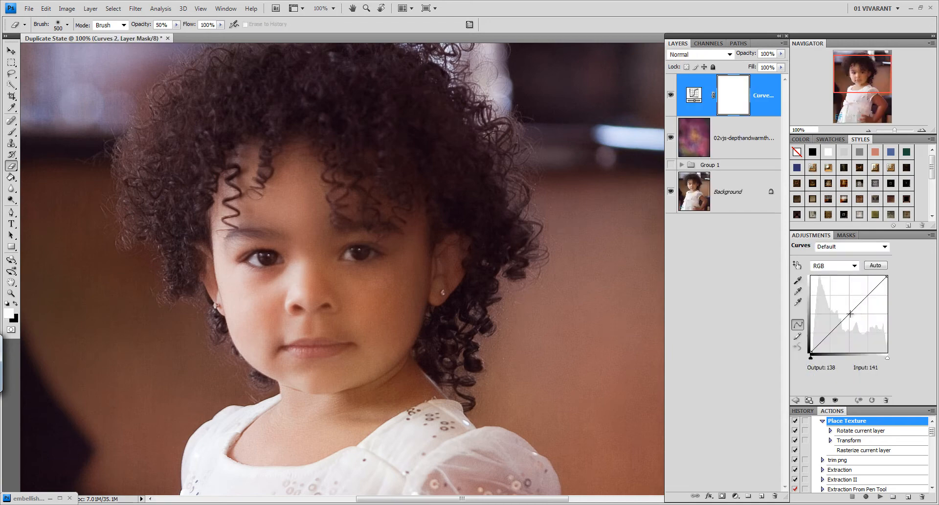
click(849, 314)
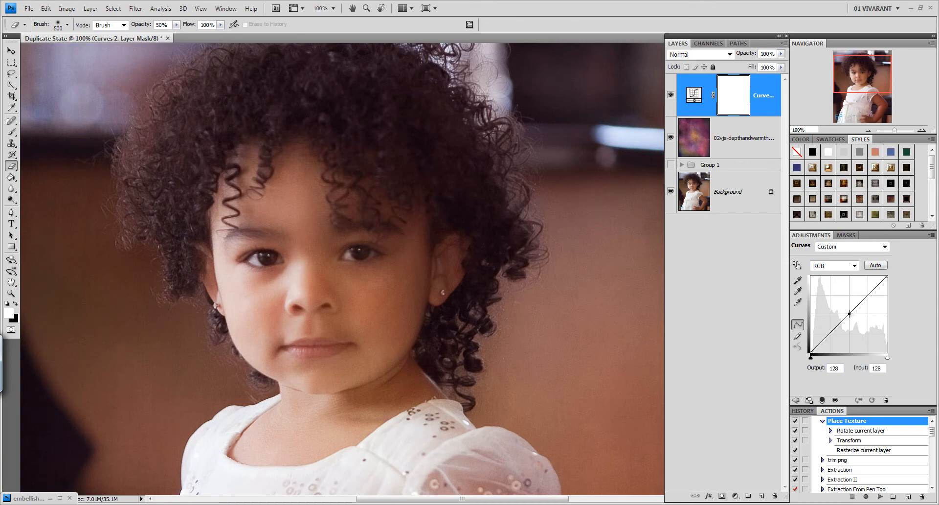
drag(849, 313, 844, 306)
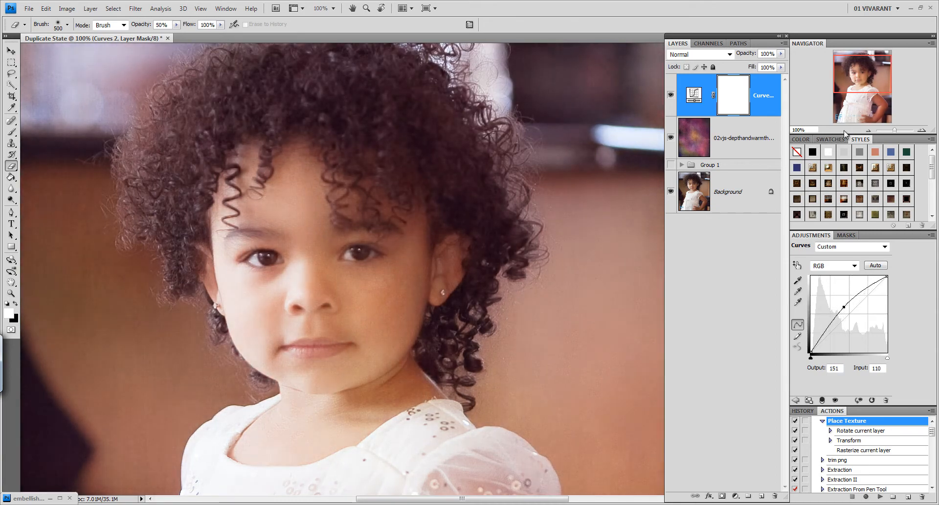
click(867, 131)
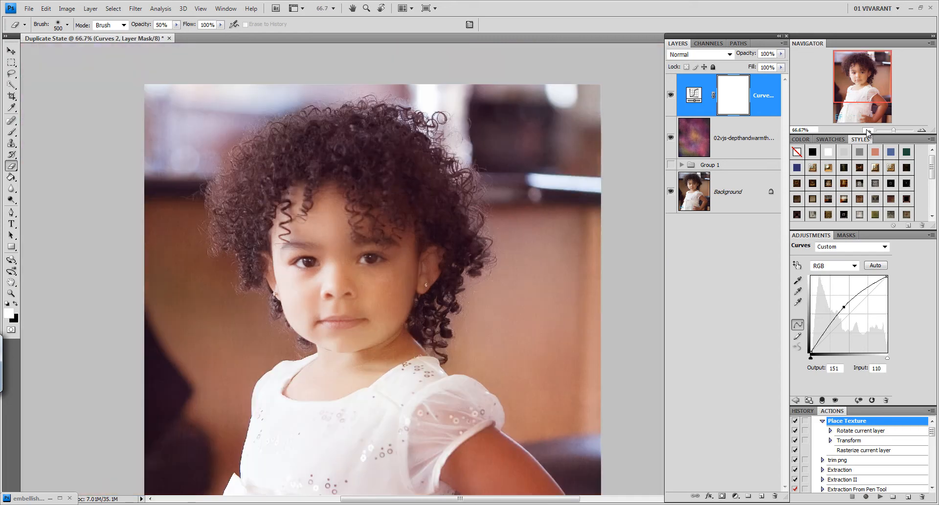
click(868, 130)
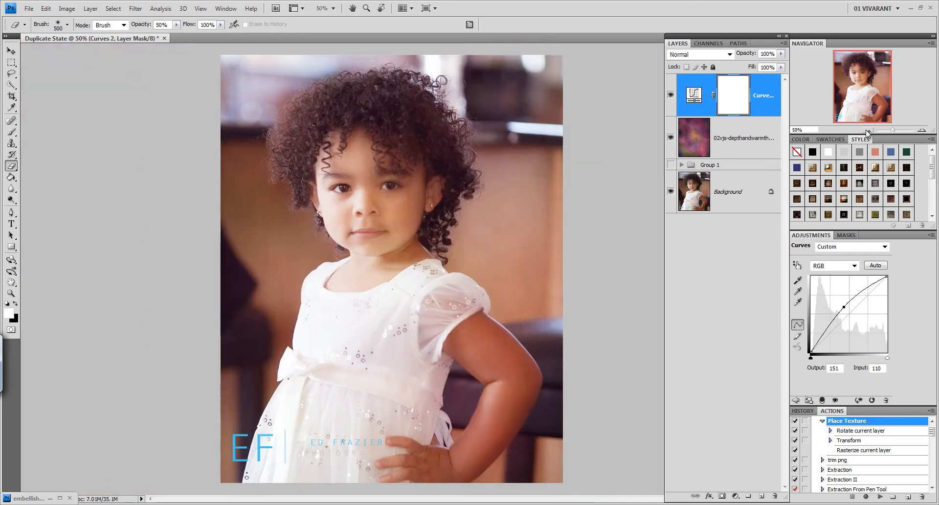
Step: Reduce the new Curves layer's opacity to 70%, comparing the portrait with the adjustment hidden and shown
click(670, 94)
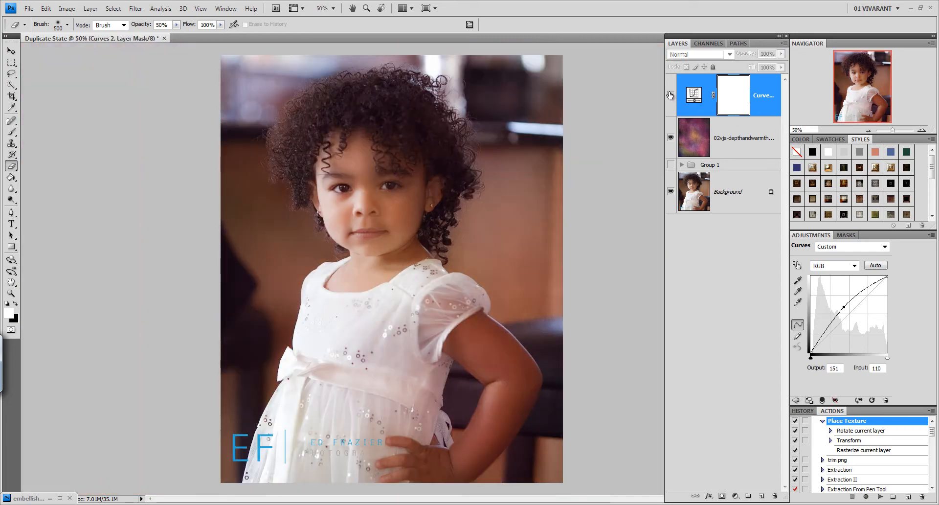
click(670, 94)
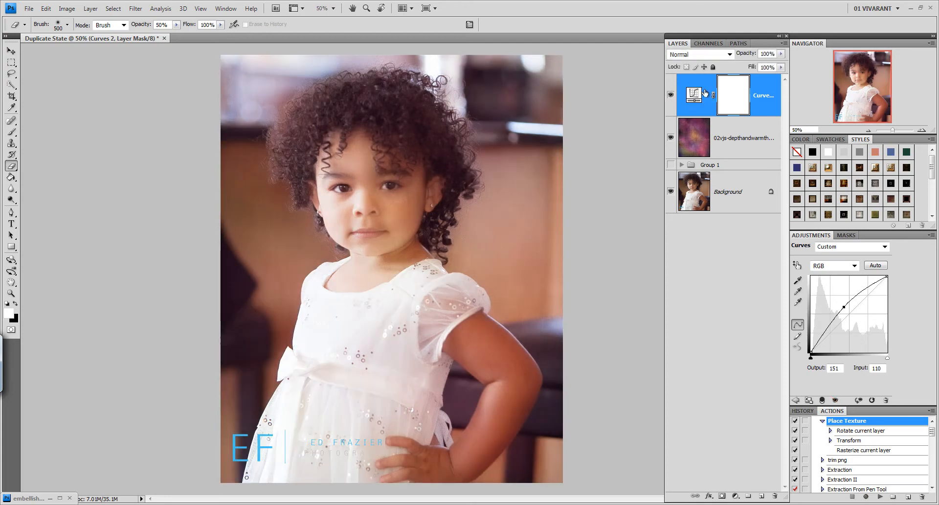
click(780, 53)
drag(780, 66, 766, 67)
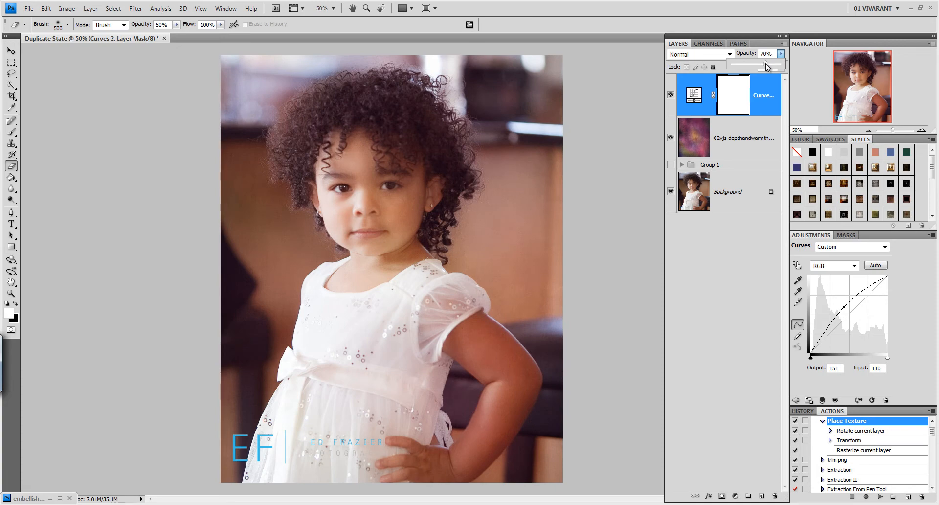
click(670, 95)
click(670, 95)
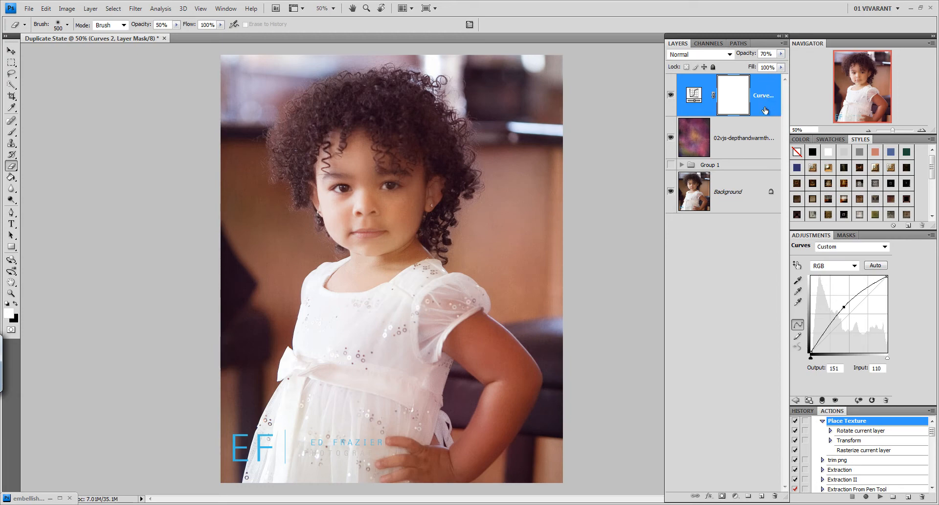
Step: Group the Curves adjustment with the 02vjs-depthandwarmth-12 texture layer, and toggle the group's visibility to compare with the original portrait
ctrl+click(758, 139)
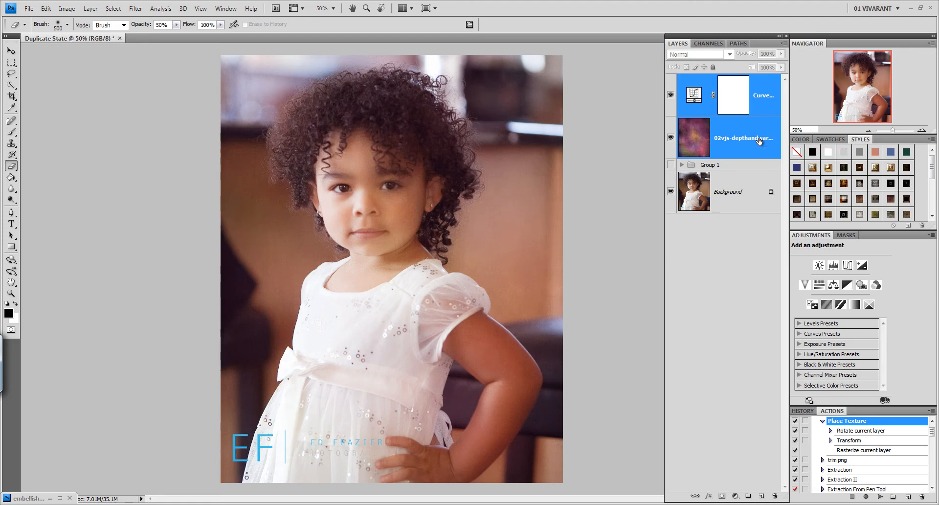
key(ctrl+g)
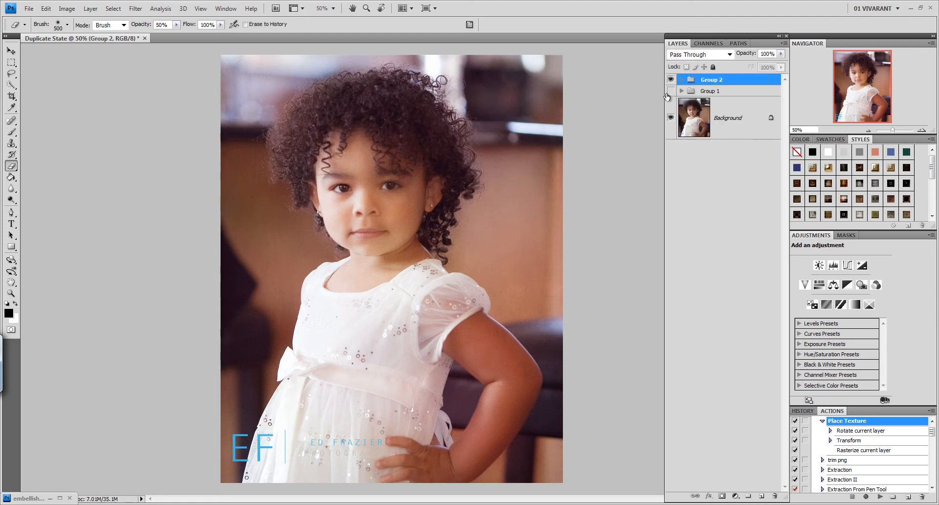
click(670, 79)
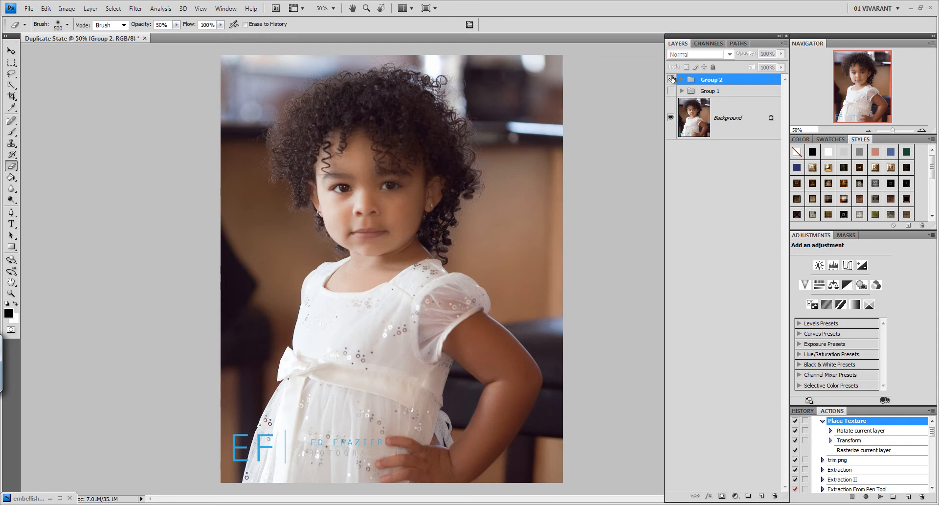
click(671, 79)
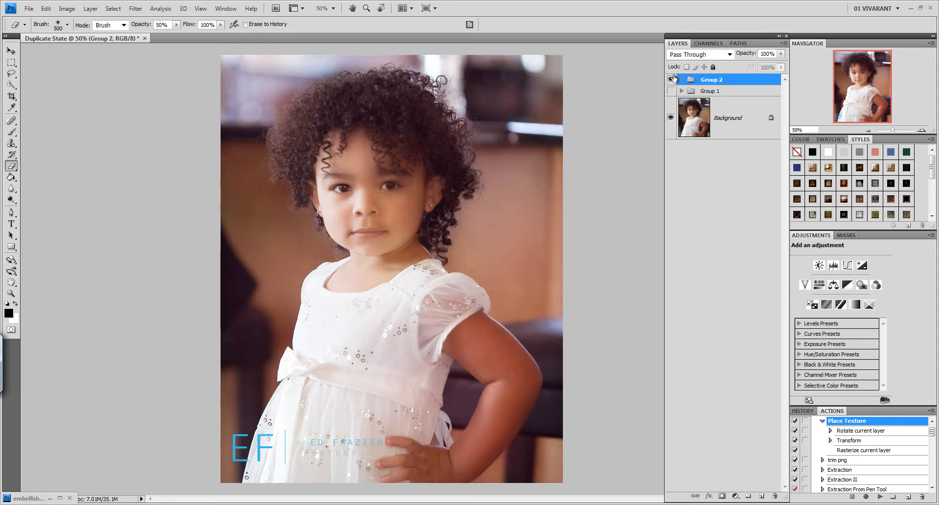
click(670, 79)
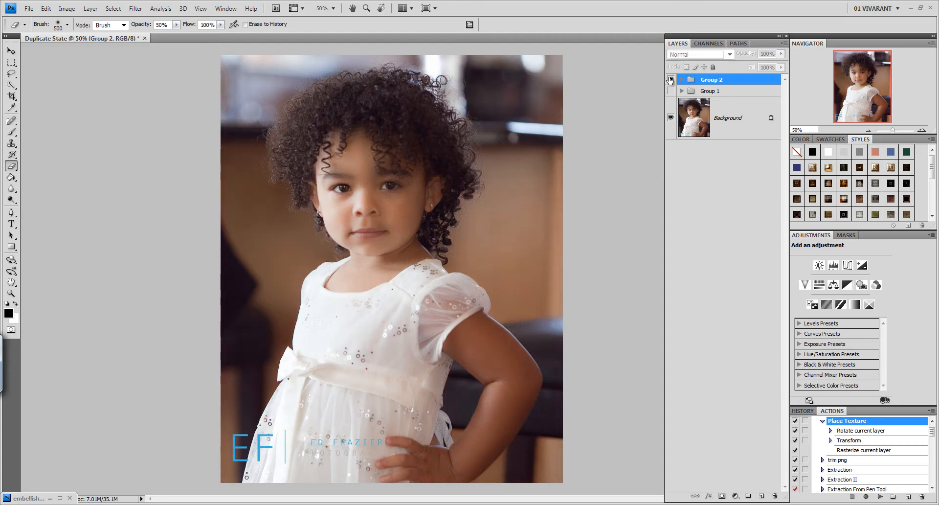
click(670, 79)
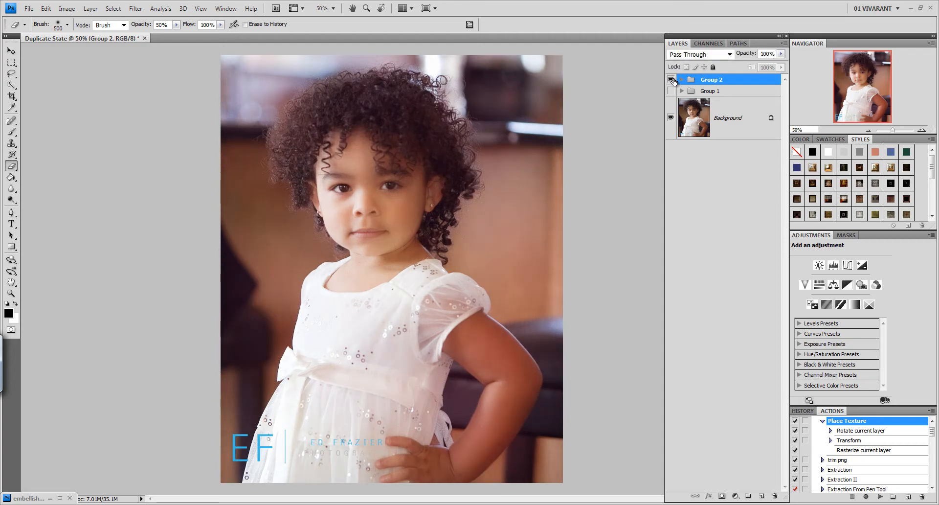
Step: Hide the second layer group, place 03vjs-depthandwarmth-07.jpg on top, and run the Place Texture action to fill the canvas
click(671, 79)
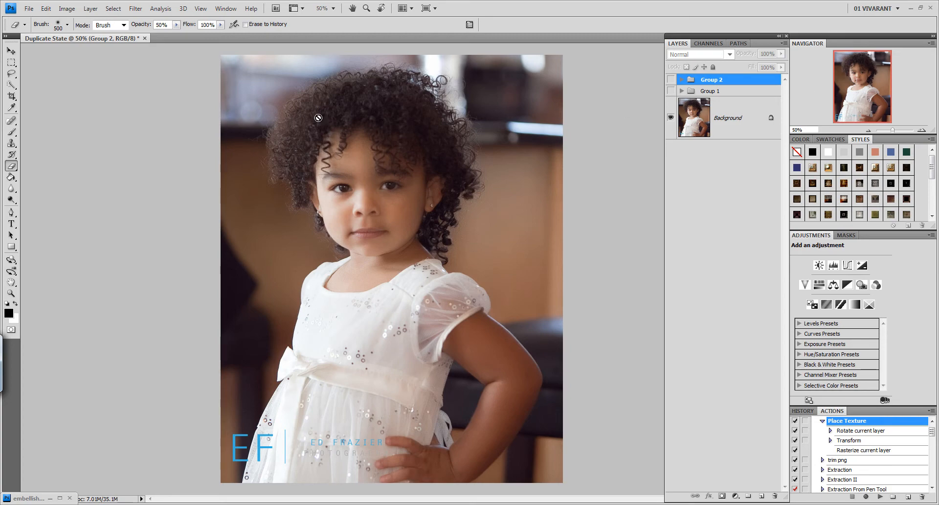
click(29, 9)
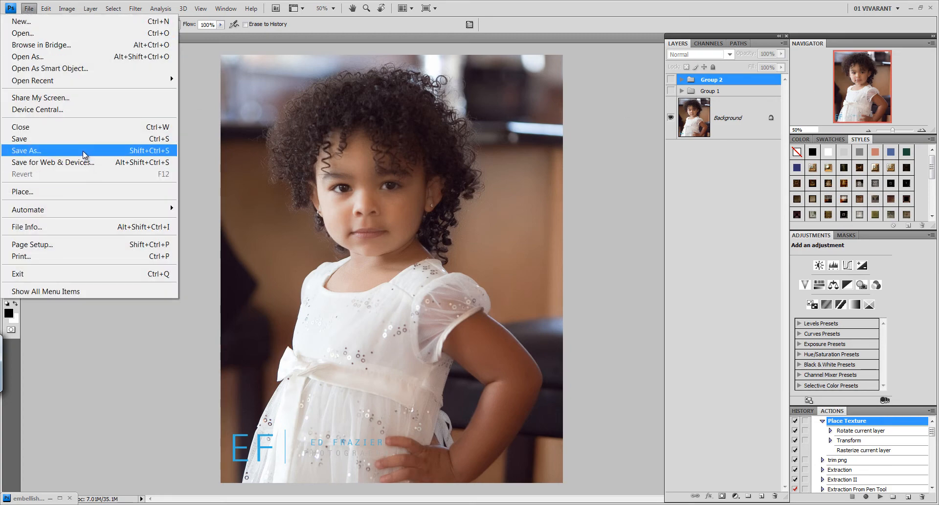
click(74, 193)
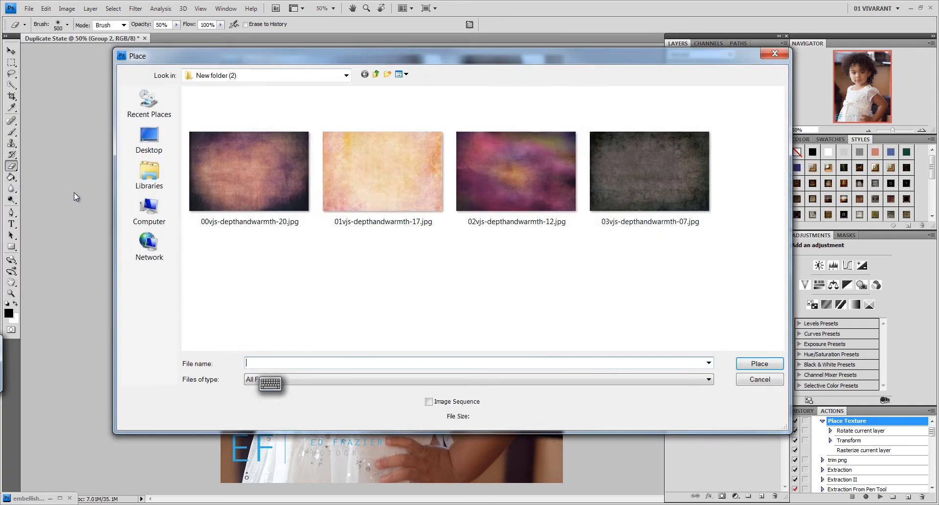
click(656, 174)
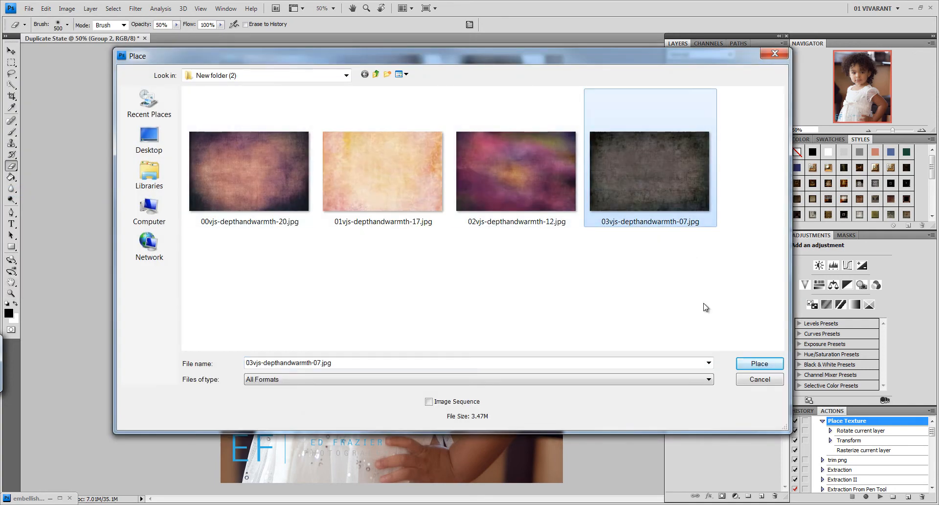
click(758, 364)
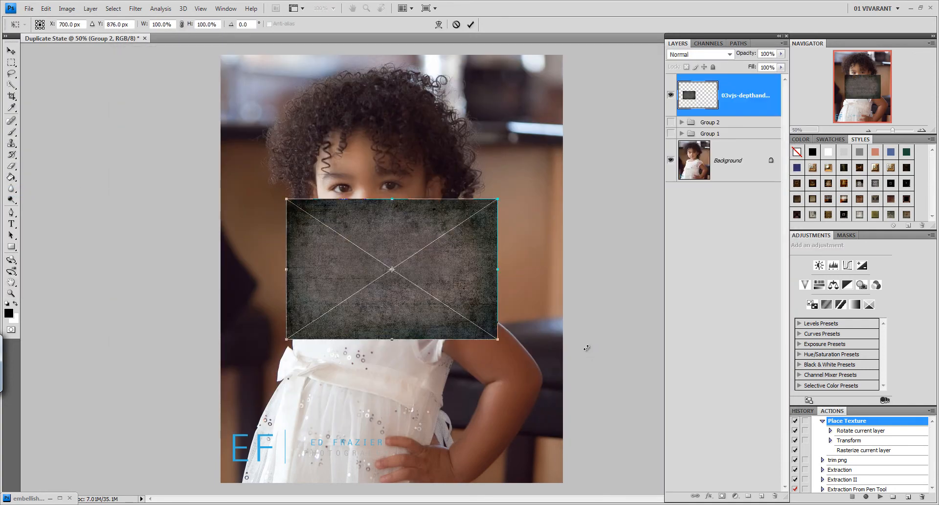
key(e)
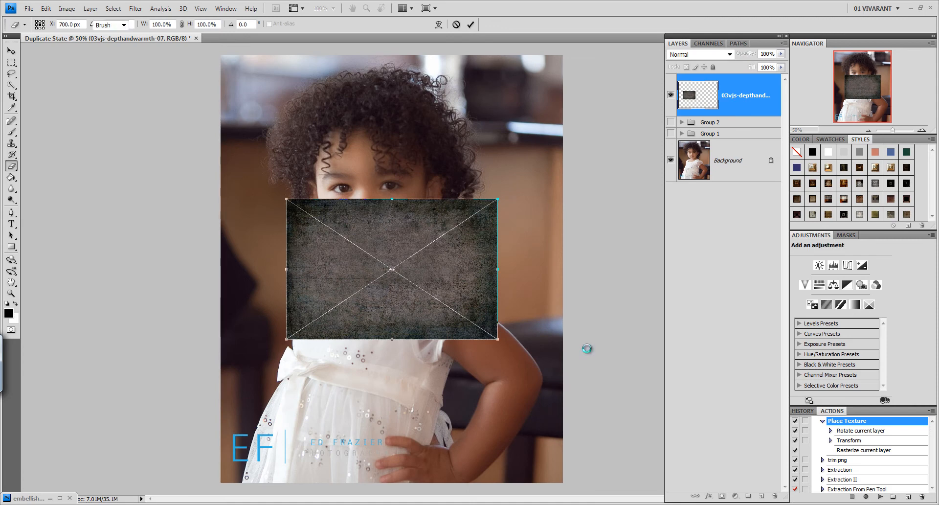
click(880, 496)
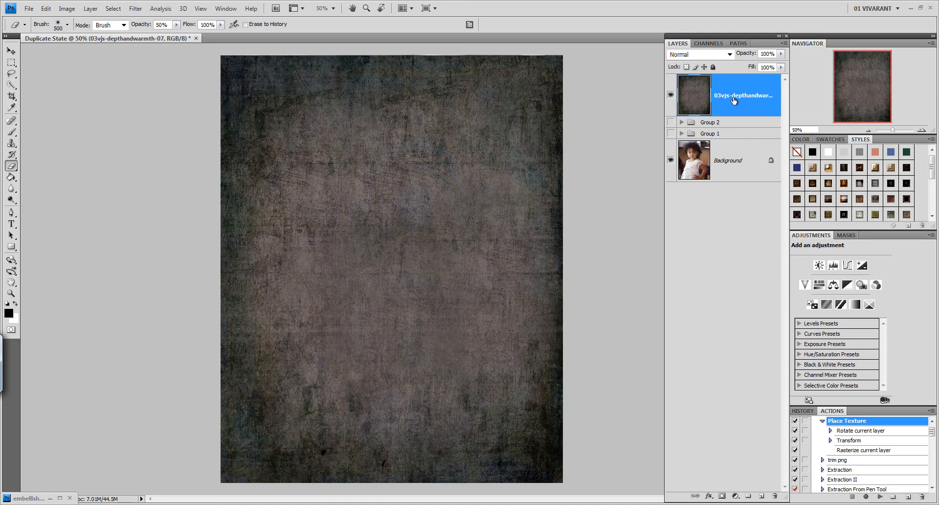
Step: Set the 03vjs-depthandwarmth-07 texture layer's blend mode to Saturation
click(709, 55)
click(709, 55)
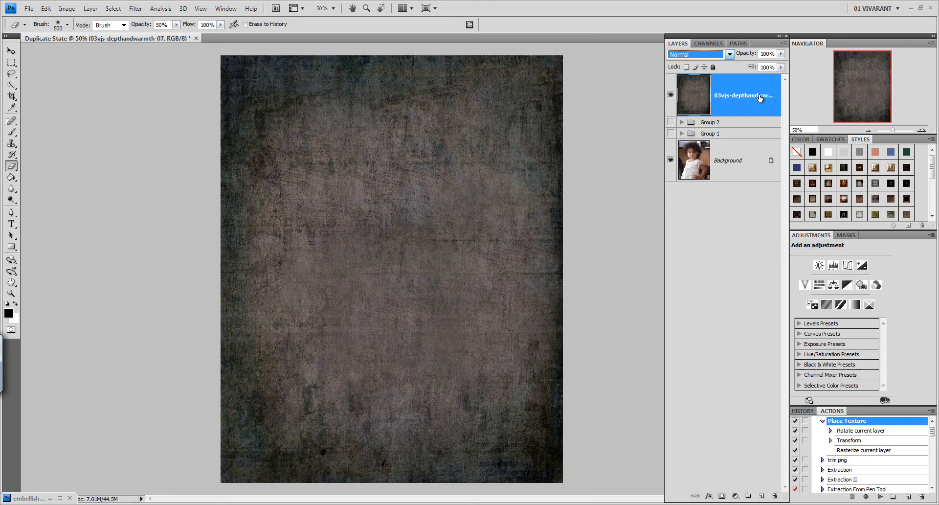
click(729, 54)
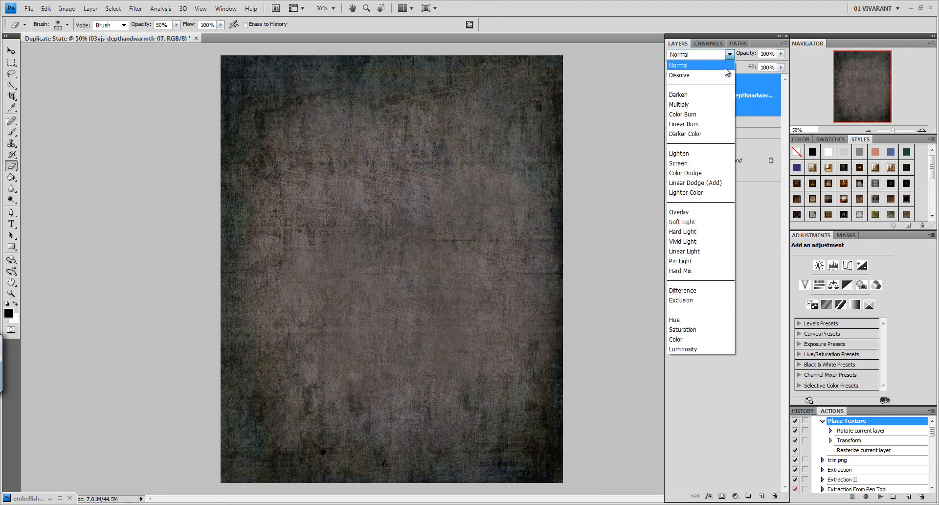
click(700, 332)
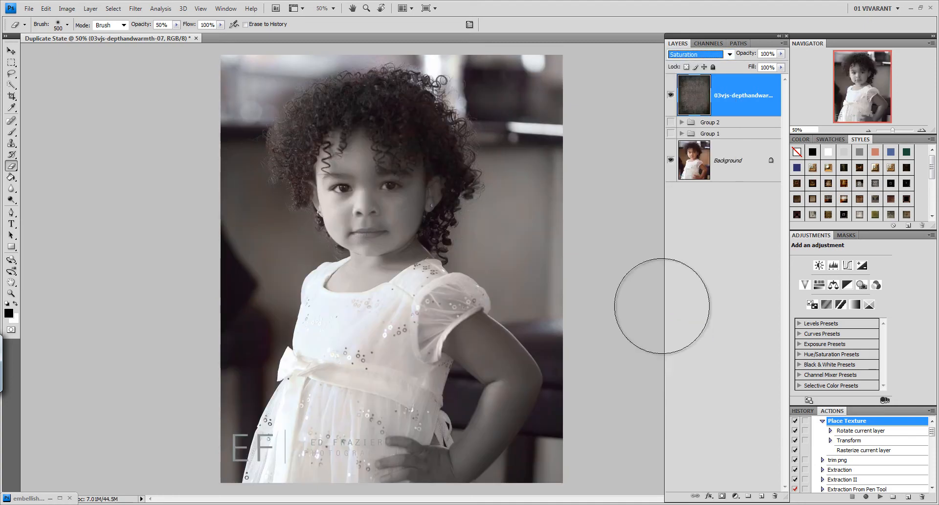
Step: Add a Curves adjustment above the texture layer, with a shadow point and a midtone point at input 132, output 137
click(847, 265)
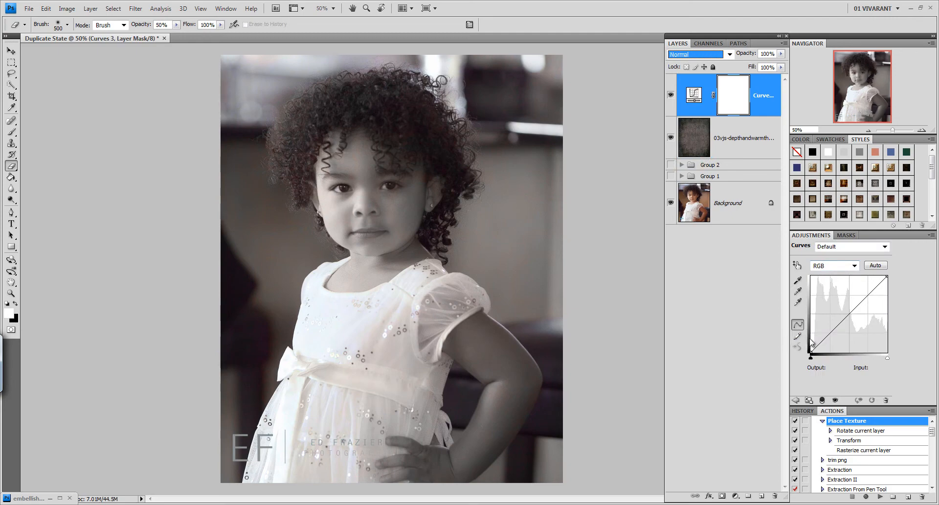
click(829, 332)
click(850, 312)
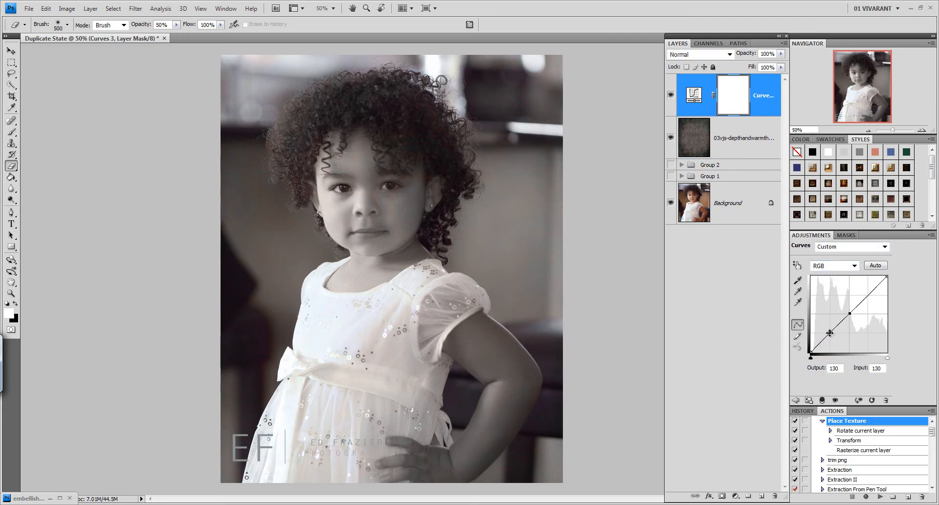
drag(830, 333, 832, 334)
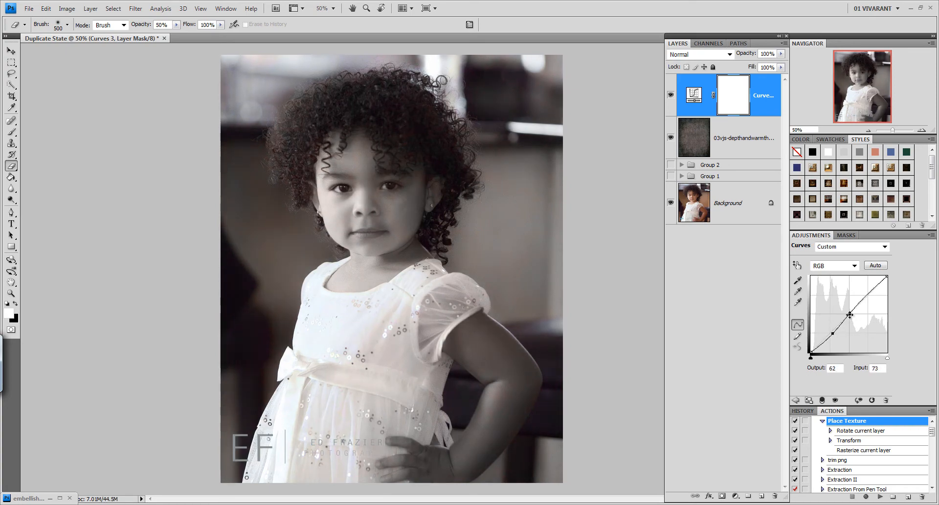
drag(849, 314, 849, 312)
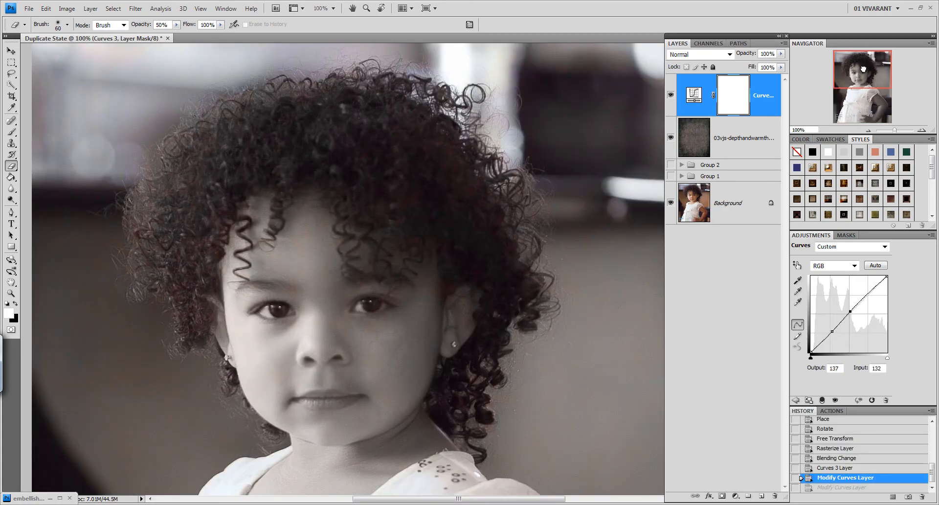
Step: Add a Hue/Saturation adjustment and set the Reds to saturation -57 and lightness +34
mouse_move(863, 71)
mouse_down()
mouse_move(865, 88)
mouse_move(868, 74)
mouse_up()
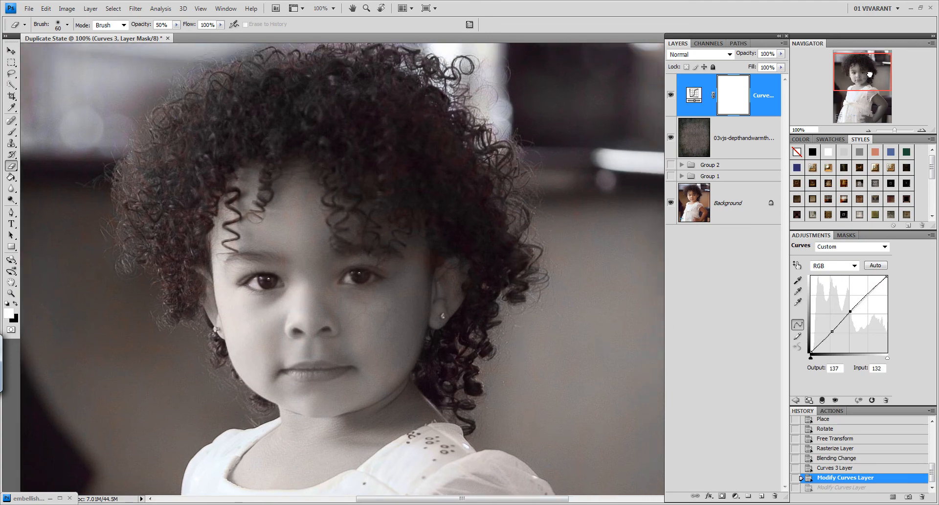
click(795, 400)
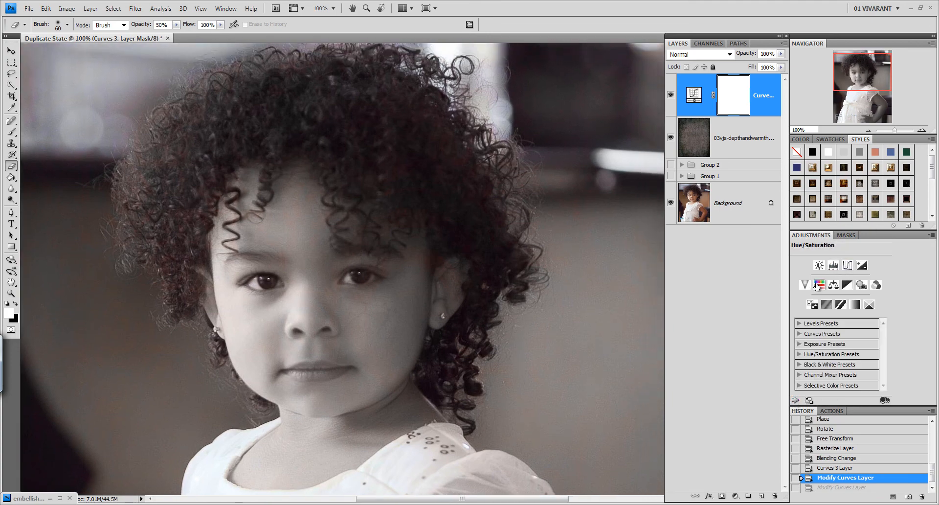
click(817, 286)
click(831, 268)
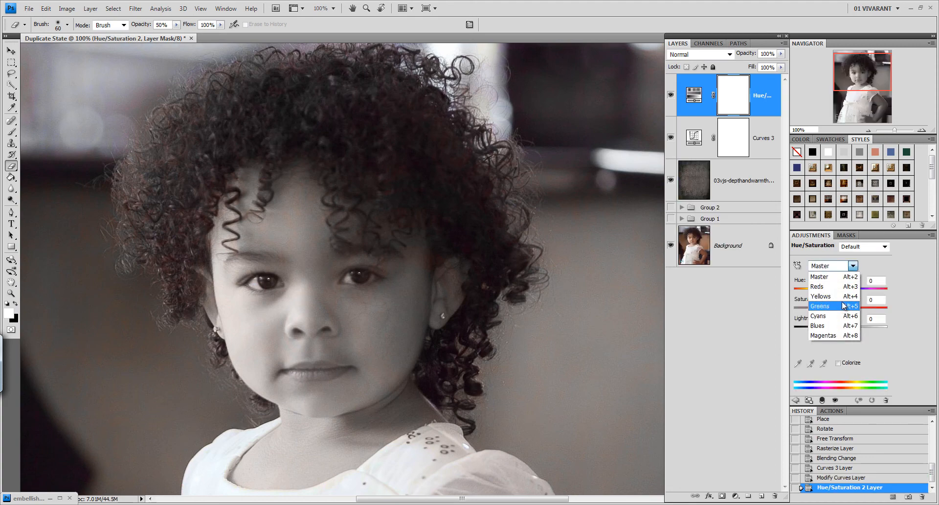
click(826, 286)
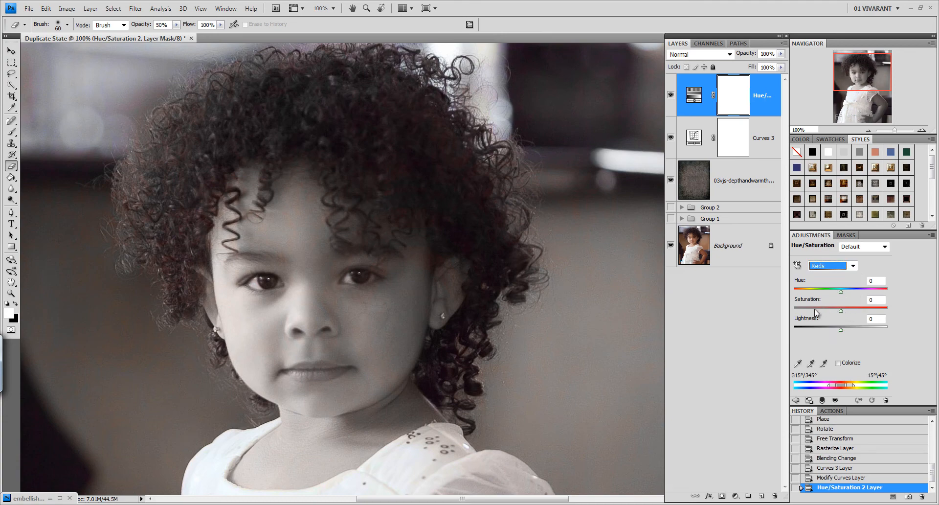
drag(840, 310, 828, 310)
drag(814, 309, 813, 310)
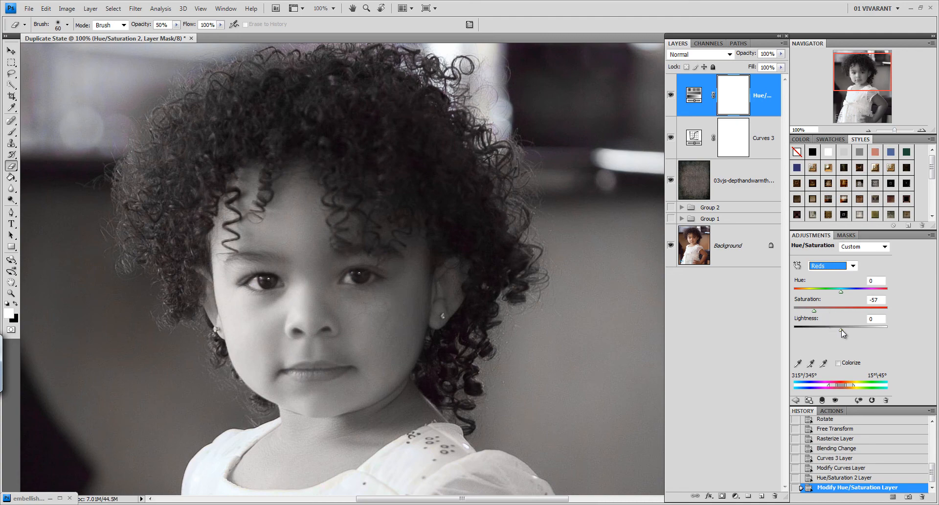
mouse_move(840, 329)
mouse_down()
mouse_move(879, 326)
mouse_move(856, 328)
mouse_up()
Step: Duplicate the 03vjs-depthandwarmth-07 texture layer and set the copy's blend mode to Screen
click(869, 131)
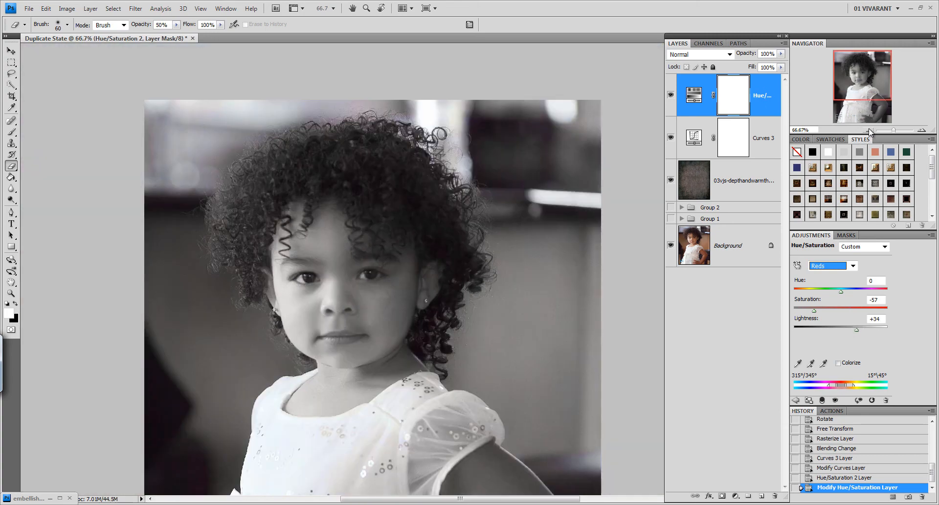
click(868, 129)
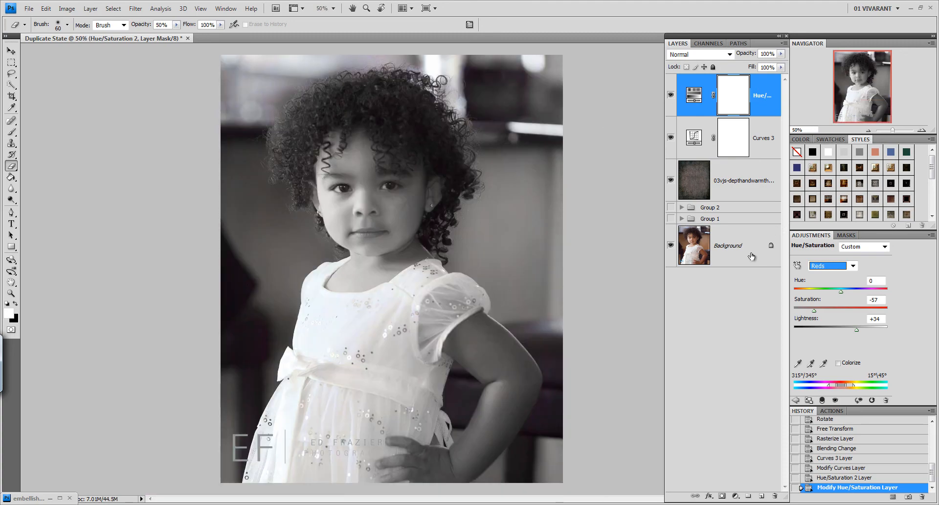
click(743, 183)
right_click(744, 183)
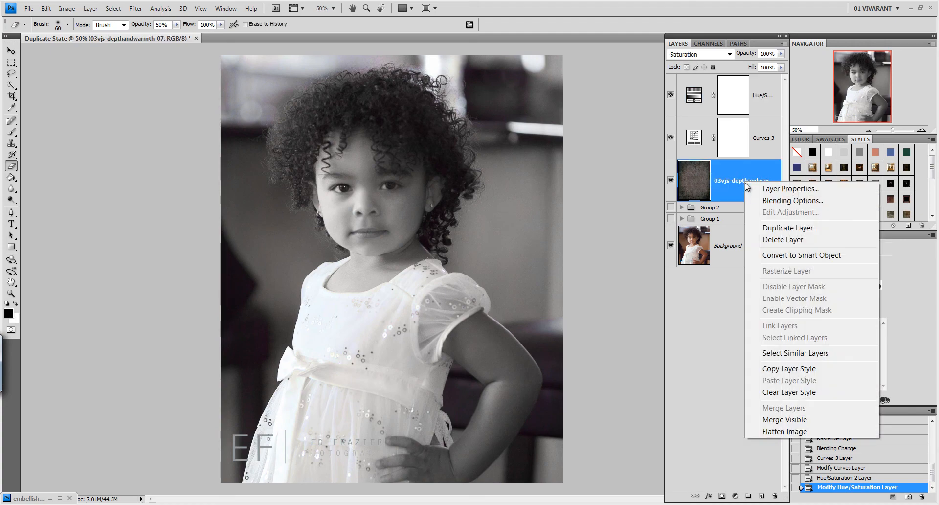
click(802, 224)
click(559, 164)
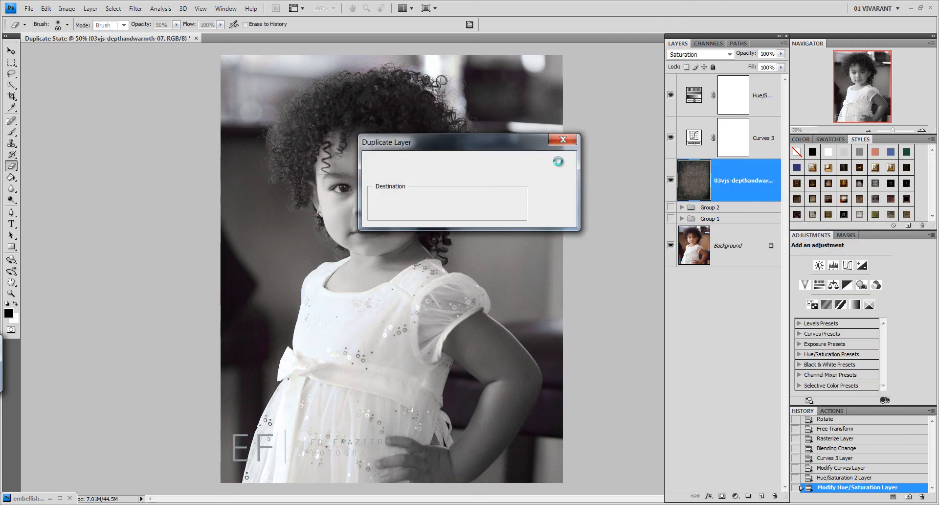
click(711, 58)
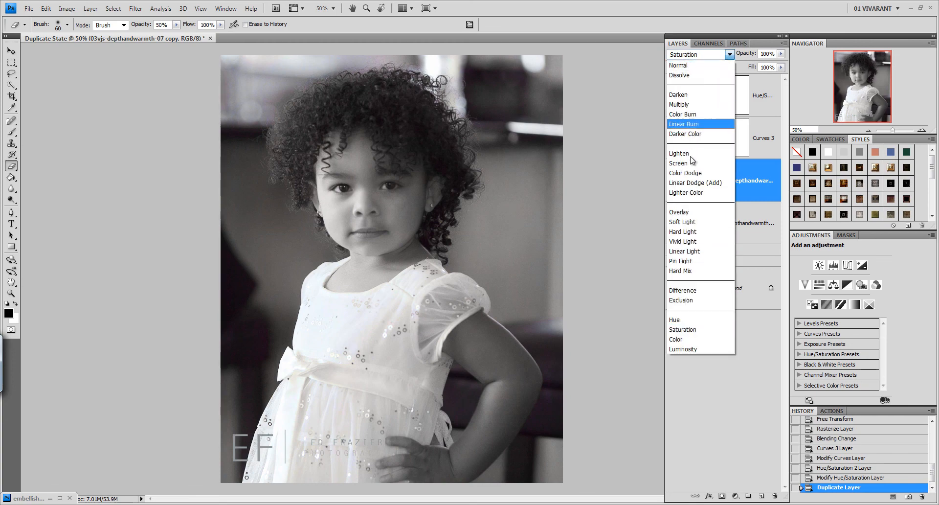
click(693, 163)
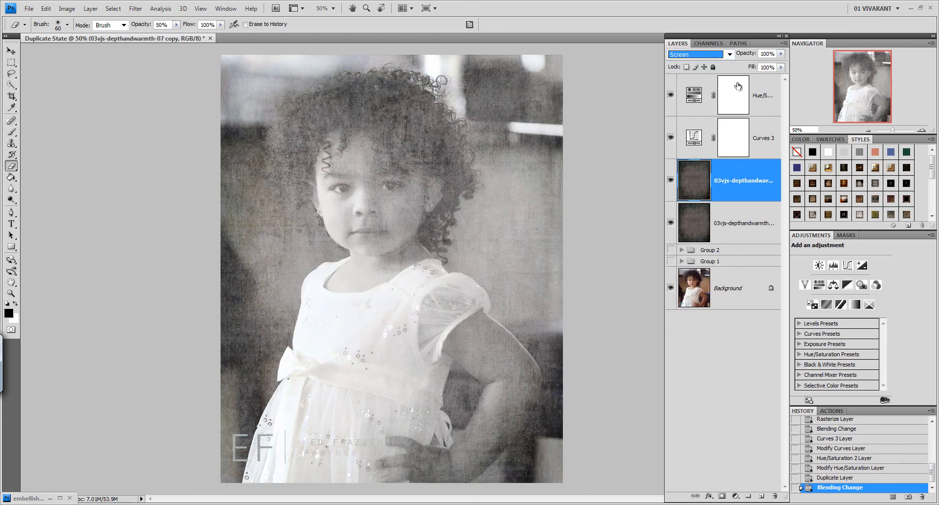
Step: Reduce the duplicate texture layer's opacity to 14% and compare the portrait with that layer hidden and shown
click(781, 53)
drag(779, 67, 739, 69)
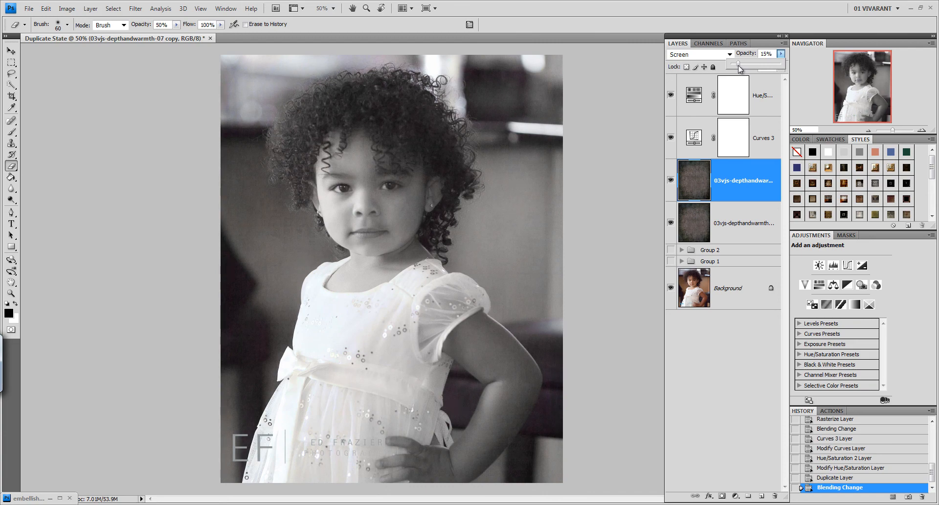
drag(738, 73, 736, 72)
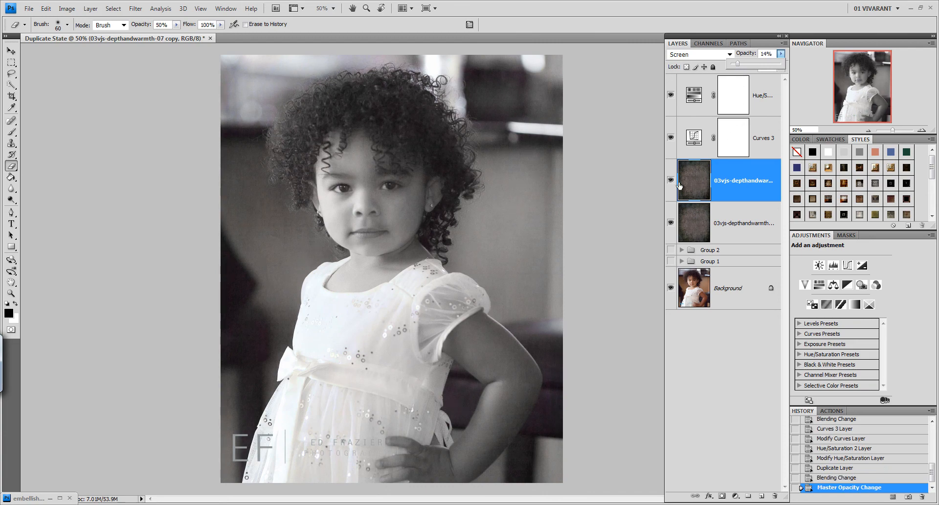
click(670, 181)
click(669, 182)
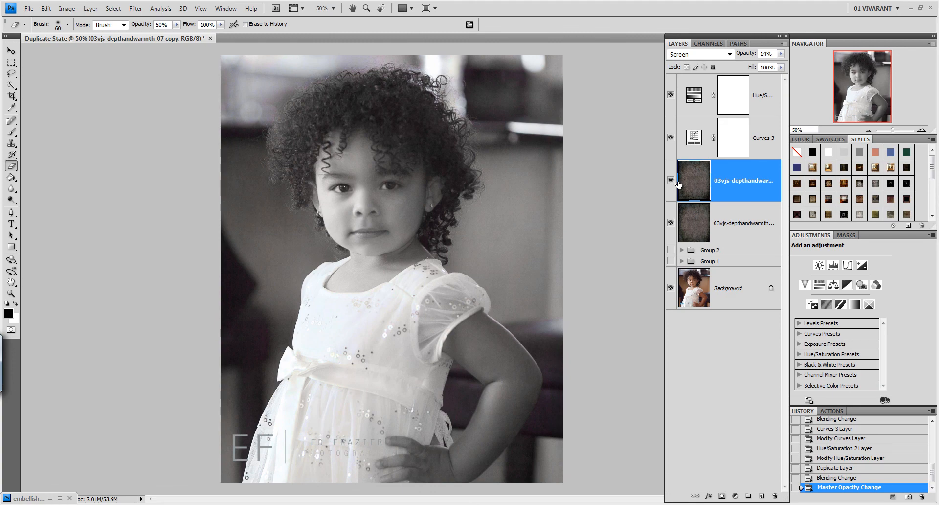
Step: Group both 03vjs-depthandwarmth-07 texture layers with the Curves and Hue/Saturation adjustments above them
click(922, 130)
click(922, 131)
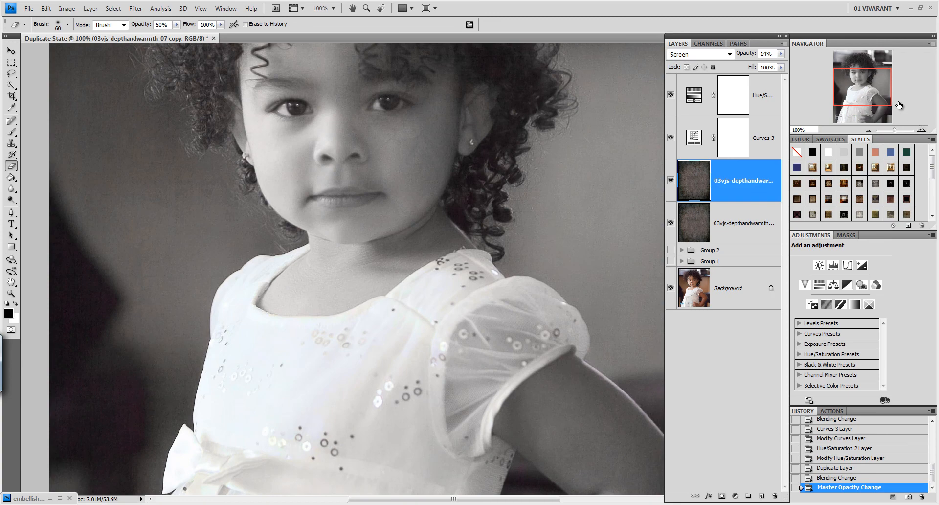
drag(871, 85, 871, 74)
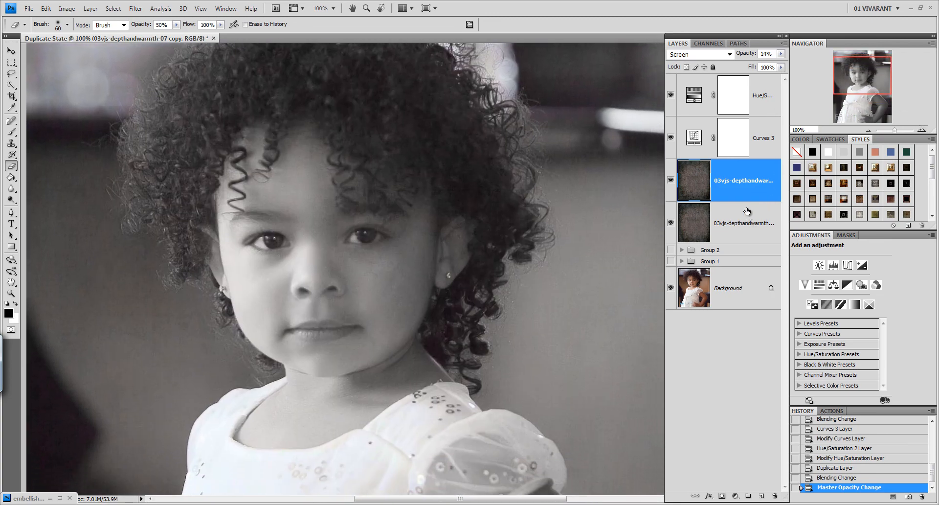
click(753, 226)
shift+click(764, 95)
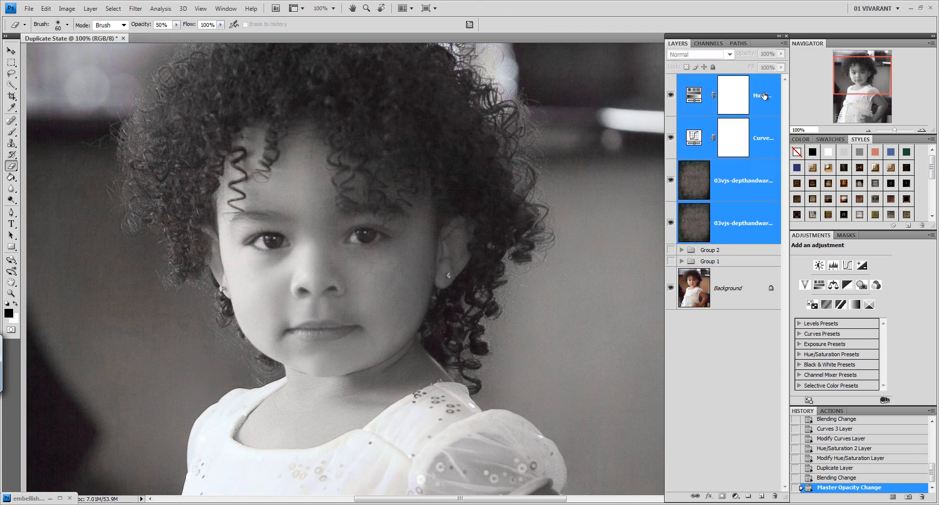
key(ctrl+g)
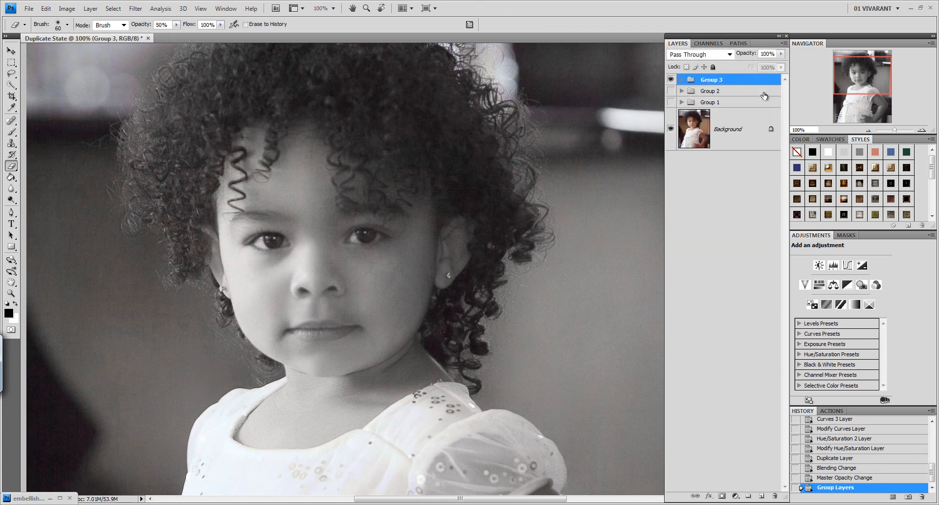
Step: Toggle the new group's visibility to compare the desaturated variation with the original portrait, and inspect the face and hair
click(670, 80)
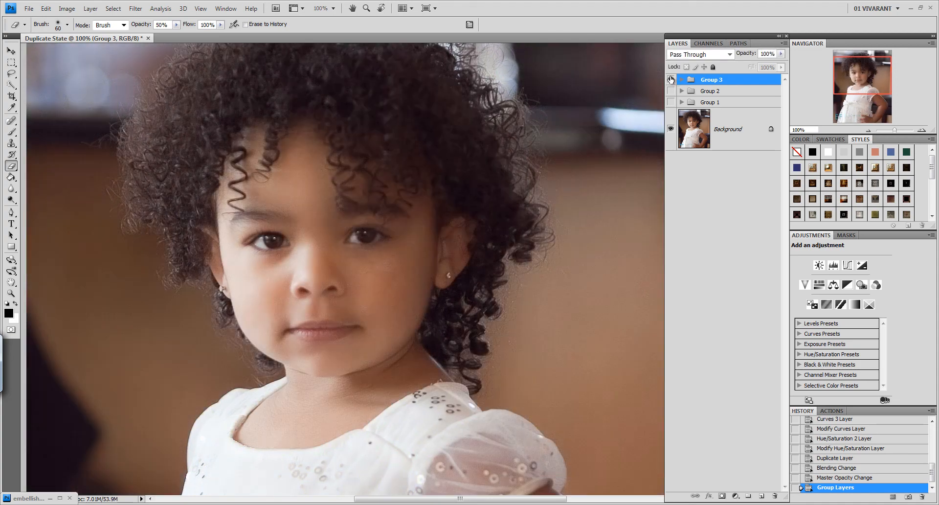
click(671, 79)
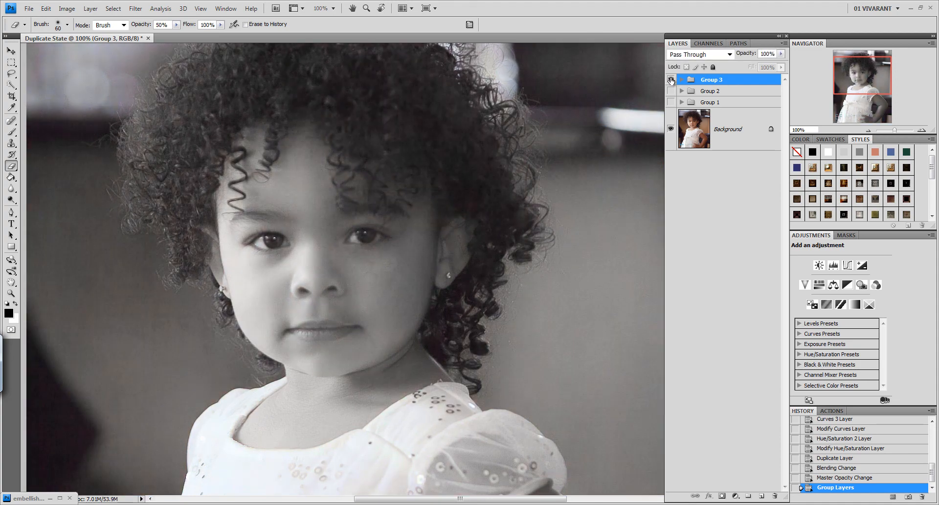
click(670, 80)
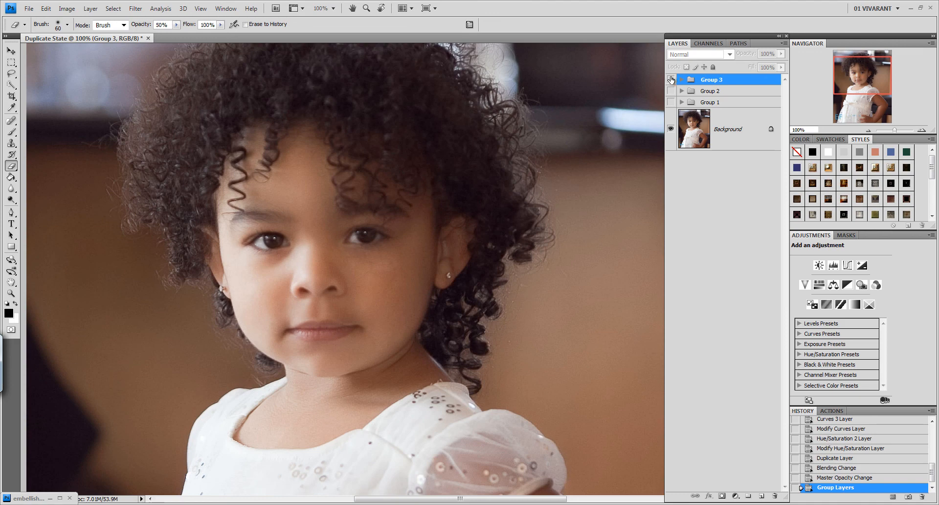
click(671, 80)
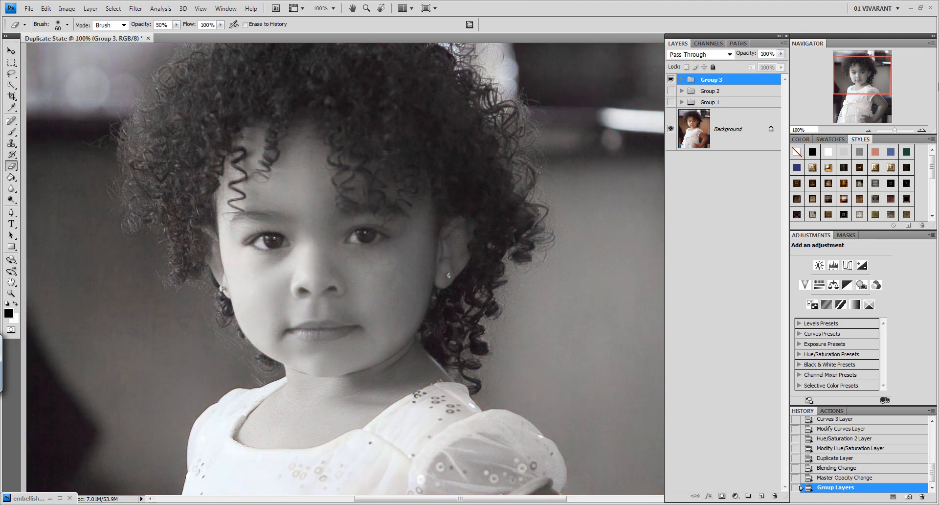
mouse_move(859, 74)
mouse_down()
mouse_move(858, 63)
mouse_move(862, 106)
mouse_move(856, 59)
mouse_up()
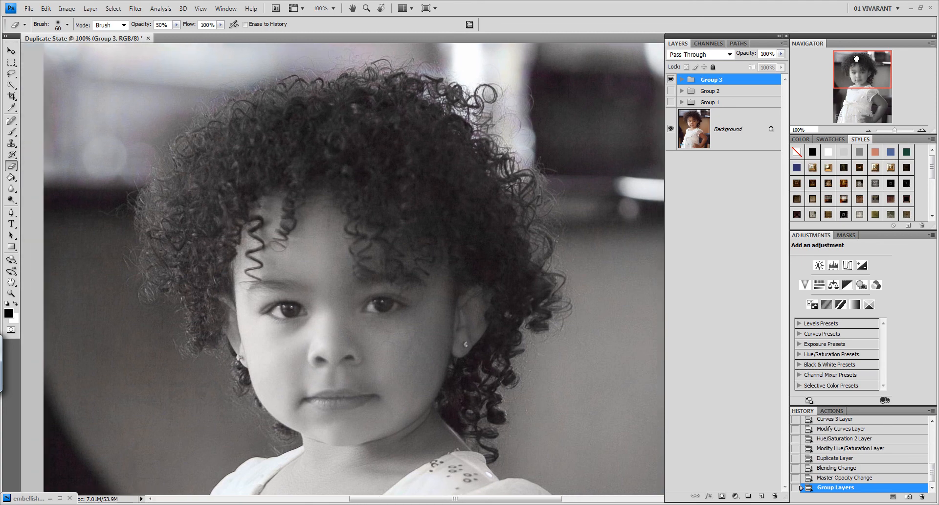